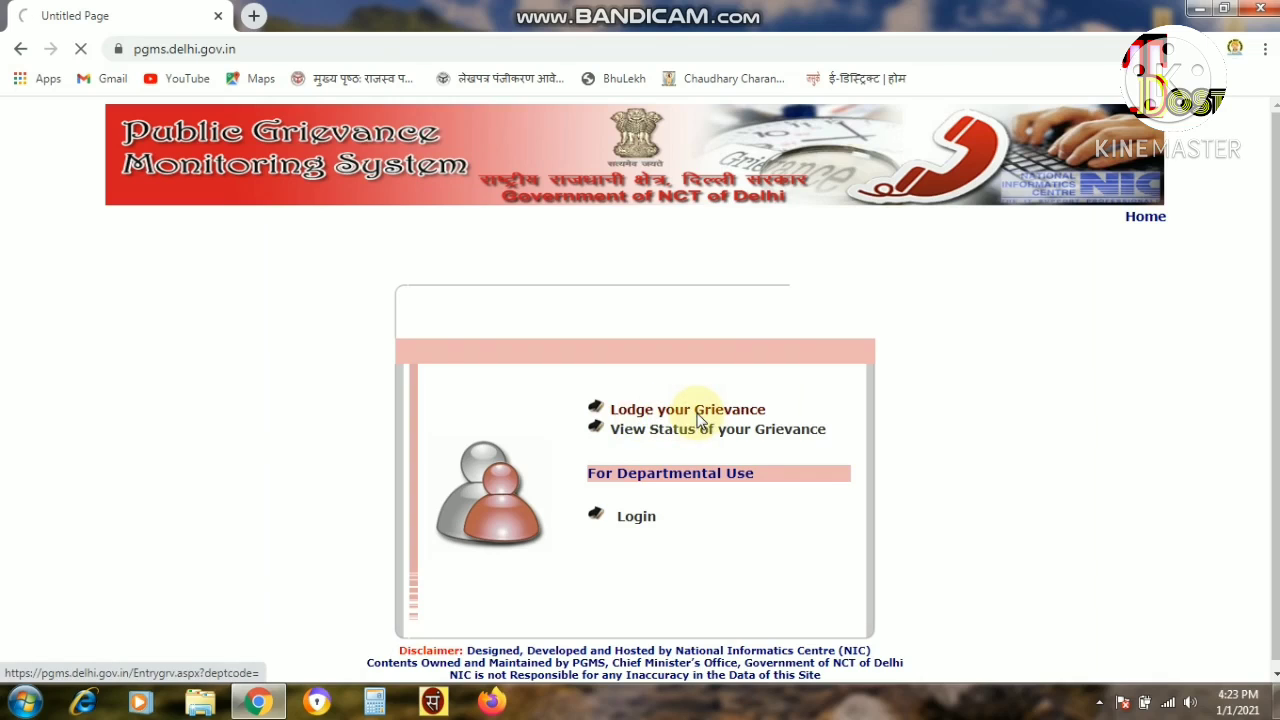
# Open the Lodge Your Grievance form and place the cursor in the Description box.
pyautogui.click(698, 420)
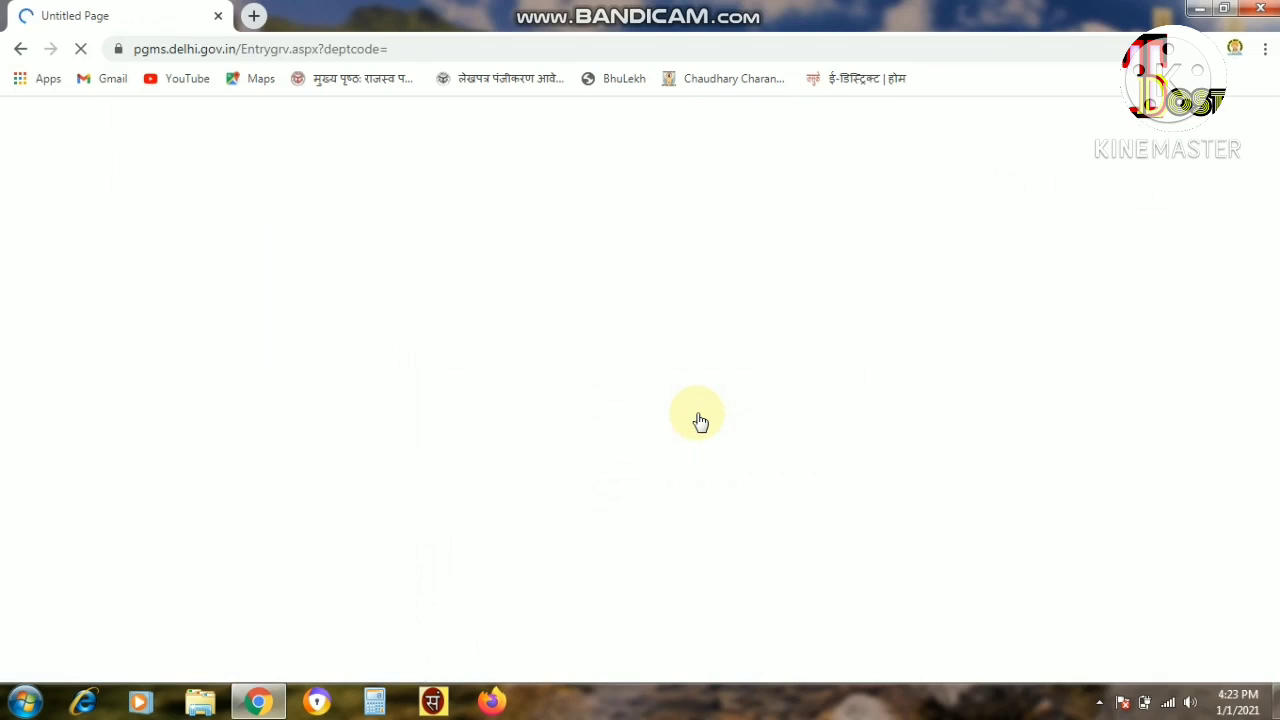
pyautogui.click(606, 397)
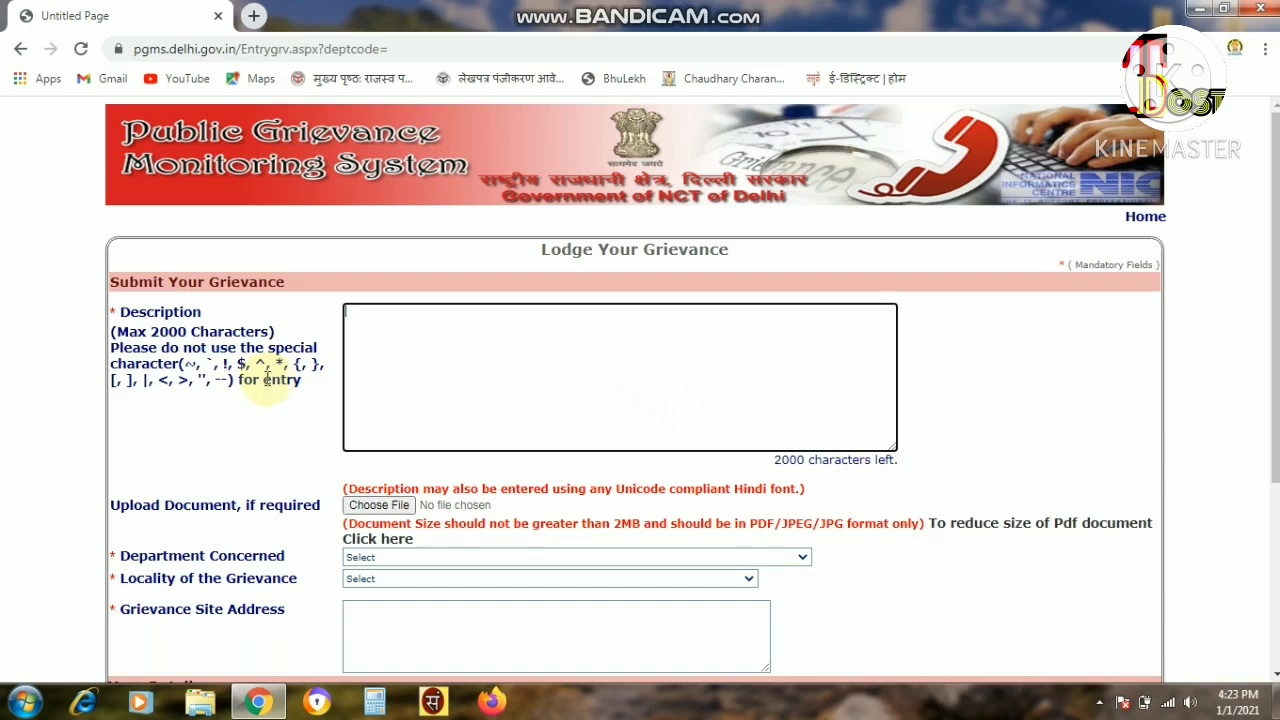
pyautogui.moveTo(128, 281); pyautogui.dragTo(461, 287)
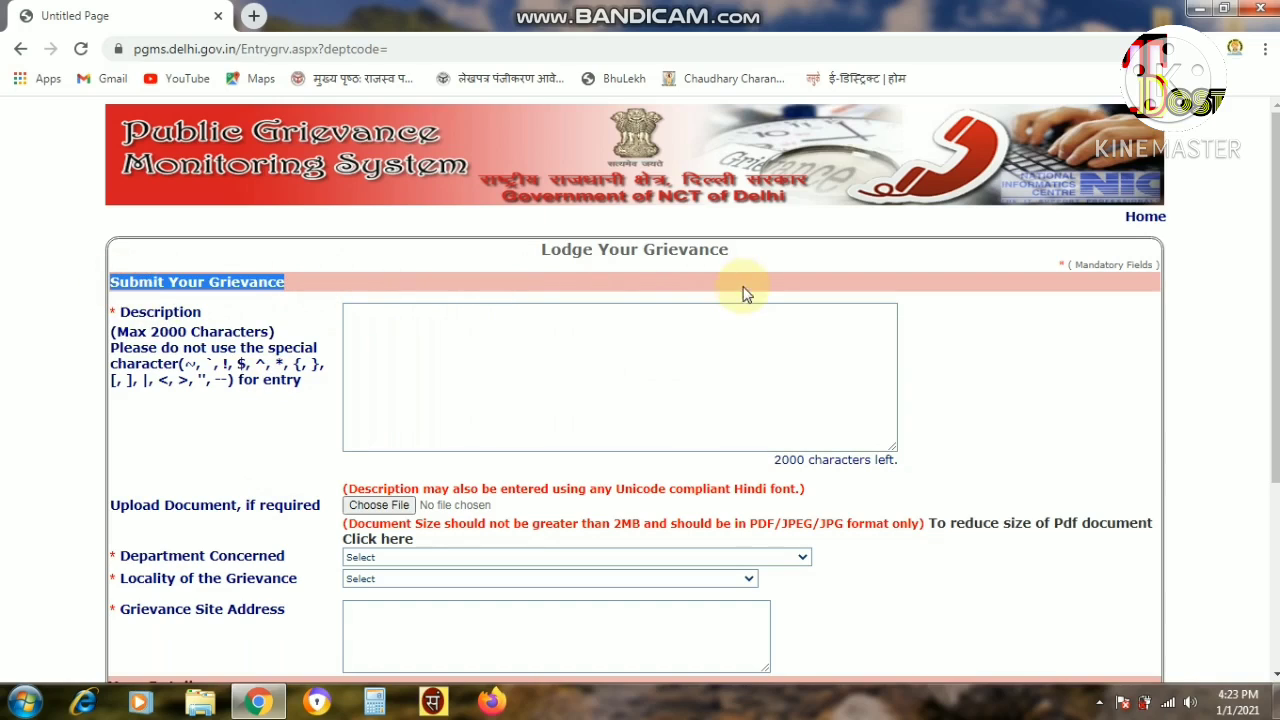
pyautogui.moveTo(241, 316); pyautogui.dragTo(280, 337)
pyautogui.click(443, 337)
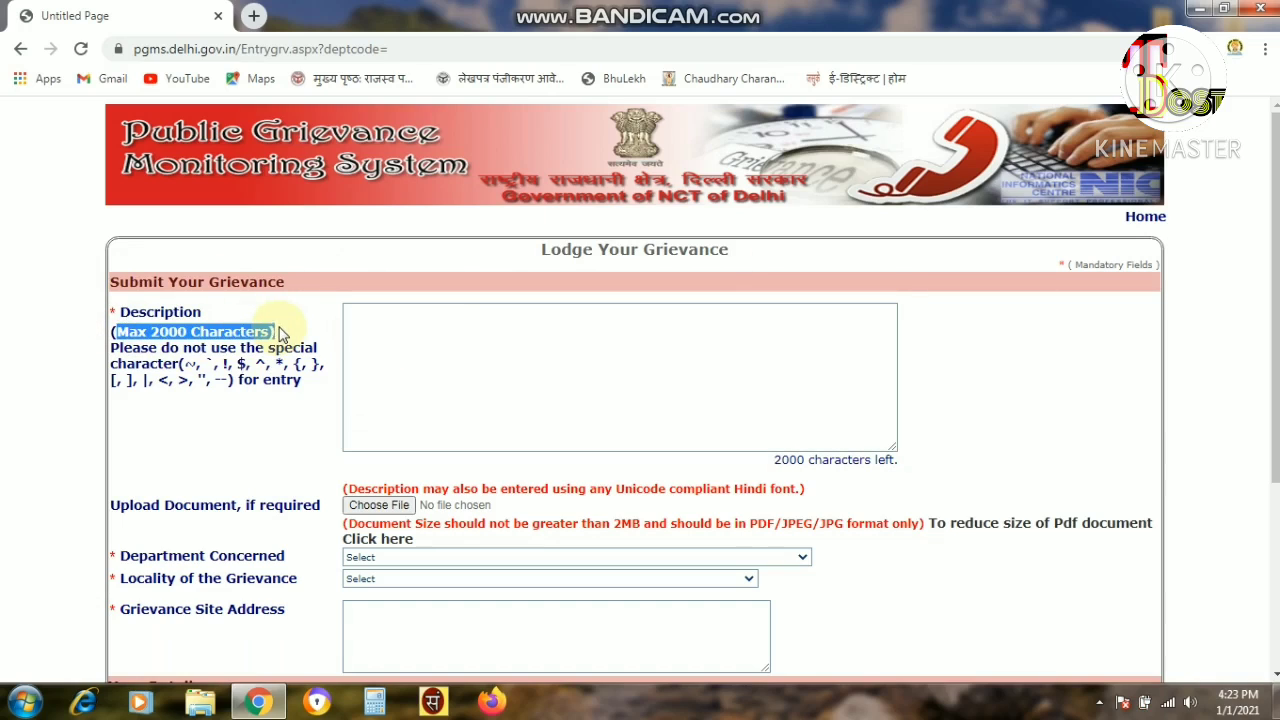
# Read the Description warning listing the forbidden special characters, enlarging the page.
pyautogui.moveTo(118, 347); pyautogui.dragTo(316, 347)
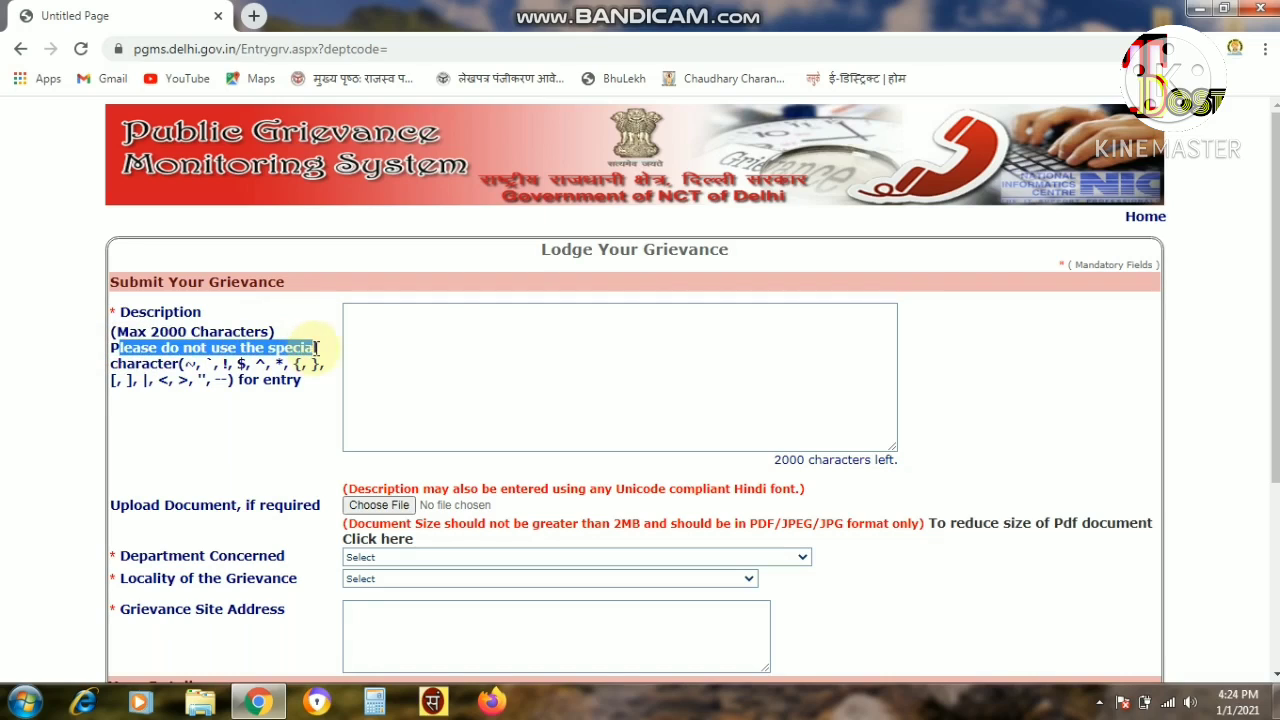
pyautogui.moveTo(178, 363); pyautogui.dragTo(234, 395)
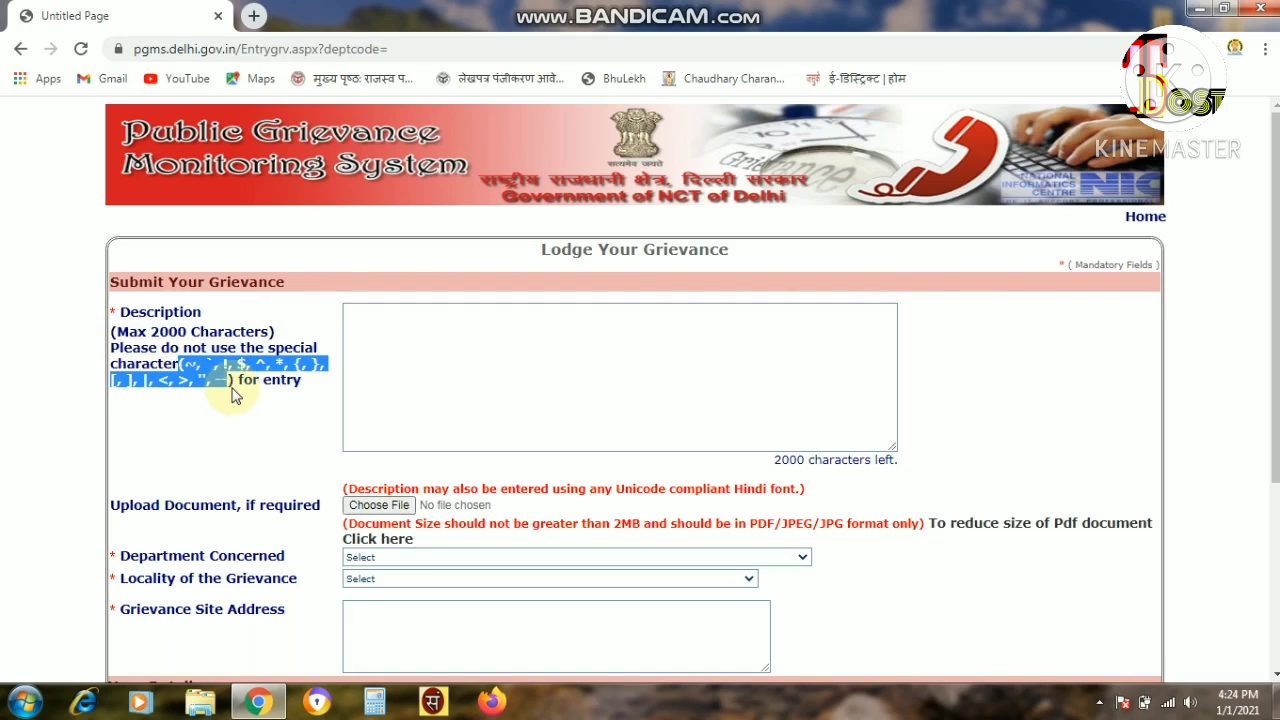
pyautogui.scroll(-3, 500, 371)
pyautogui.hotkey('ctrl', '+')
pyautogui.hotkey('ctrl', '+')
pyautogui.moveTo(344, 372); pyautogui.dragTo(987, 375)
# Enable the Sanrachna Hindi typing tool and start the Description with सेवा में.
pyautogui.click(601, 276)
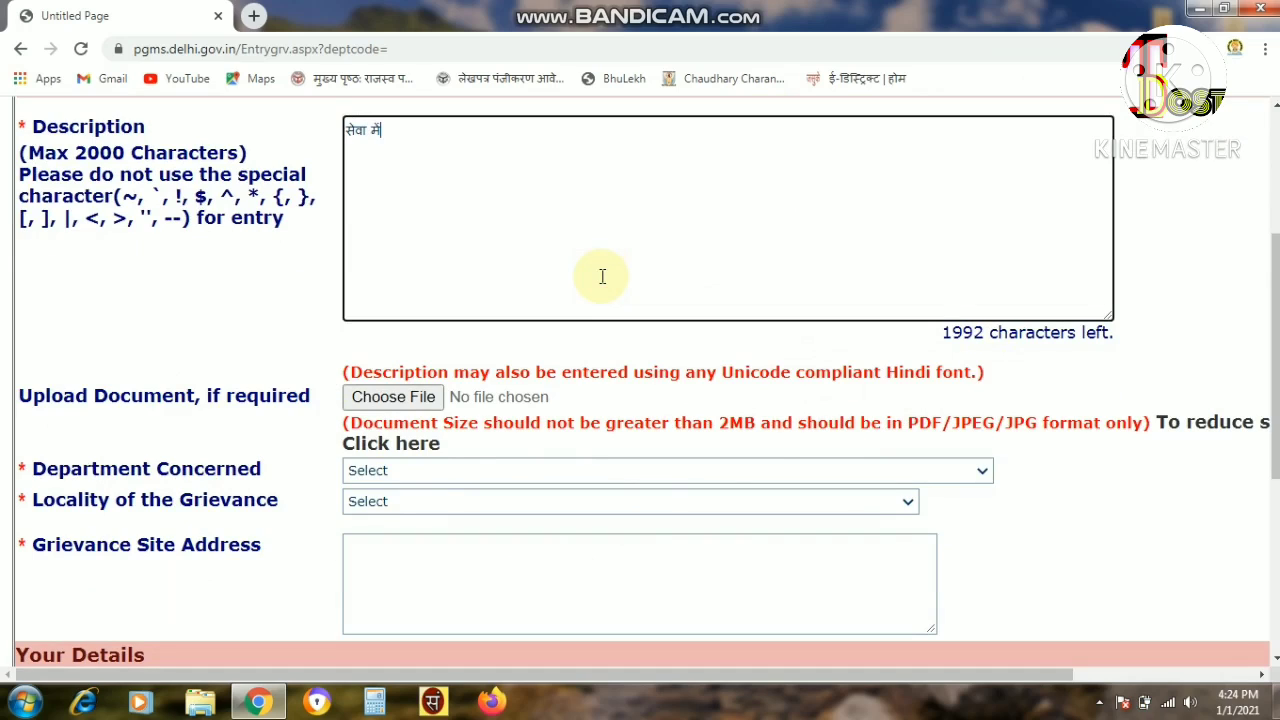
pyautogui.click(432, 700)
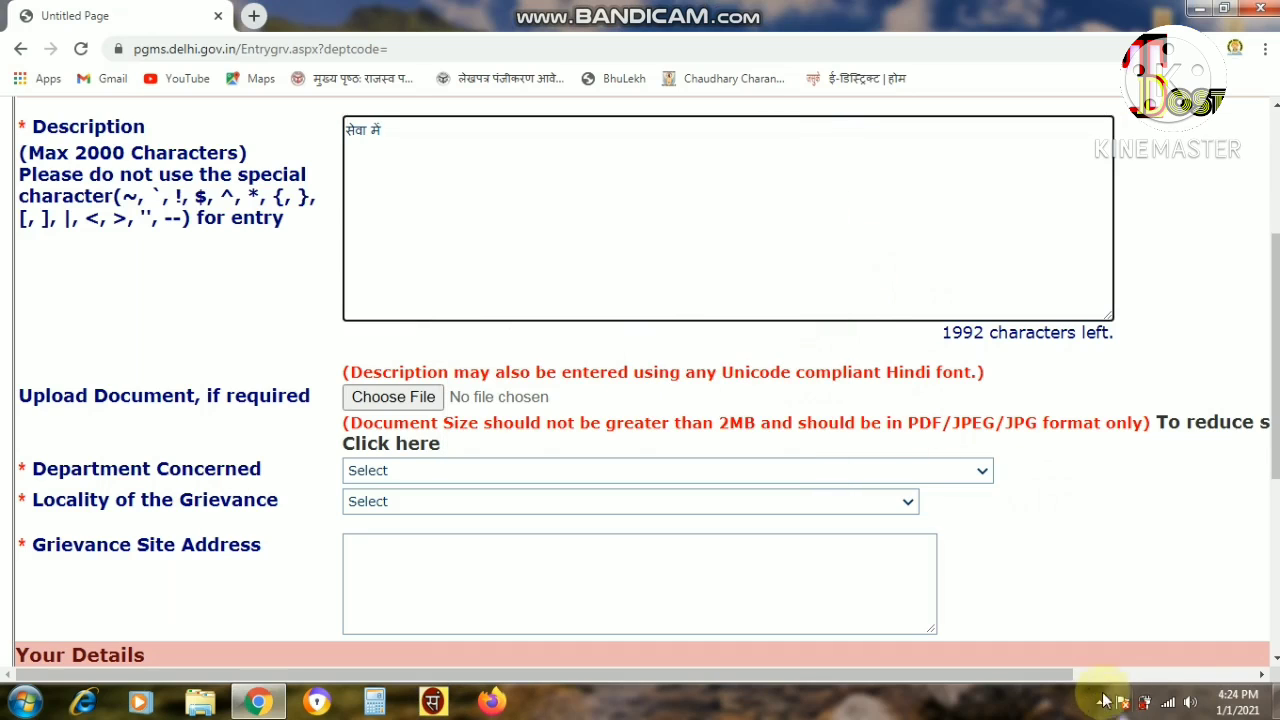
pyautogui.click(428, 196)
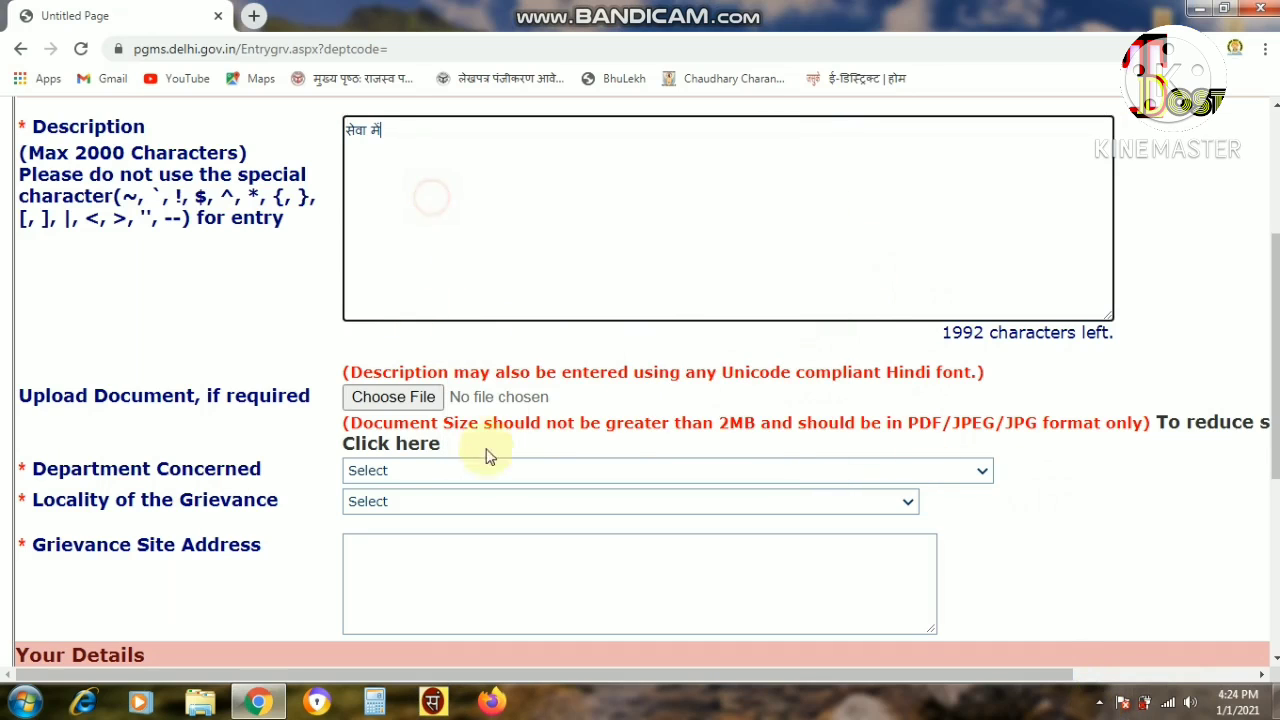
# Bring up the document upload's file picker for an attachment.
pyautogui.scroll(-2, 332, 382)
pyautogui.scroll(-1, 332, 382)
pyautogui.moveTo(19, 208); pyautogui.dragTo(325, 245)
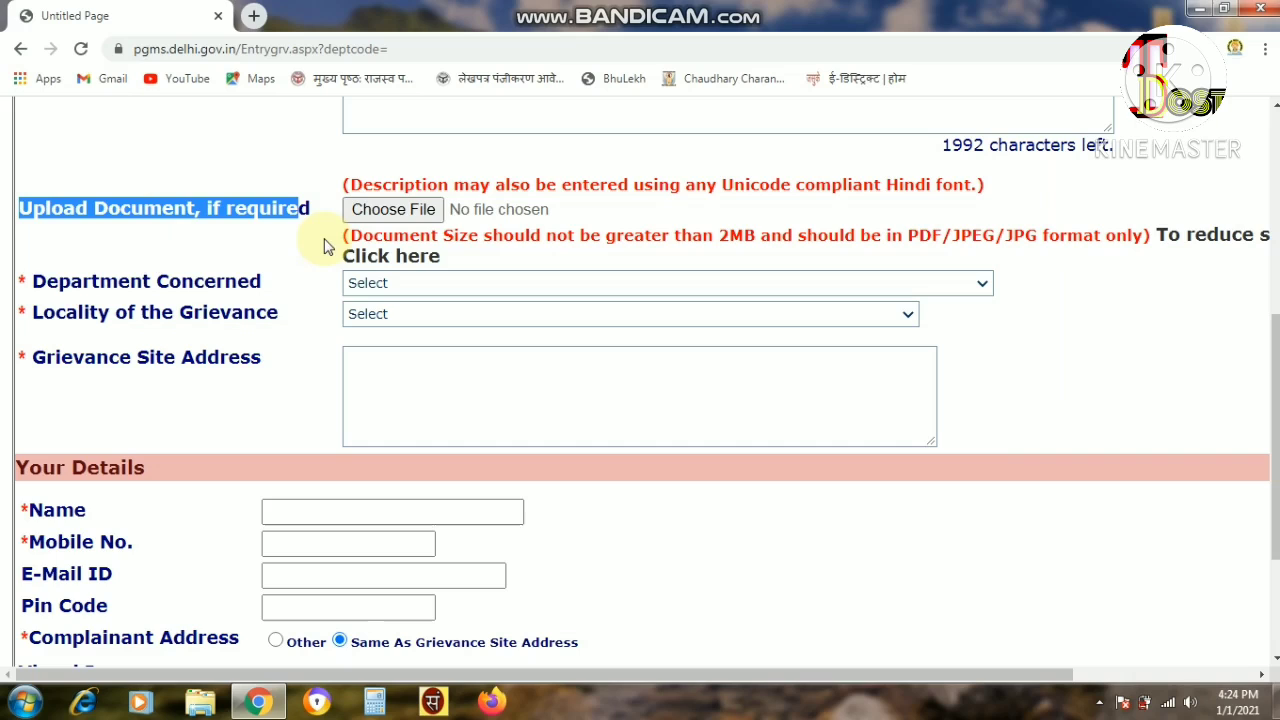
pyautogui.click(395, 215)
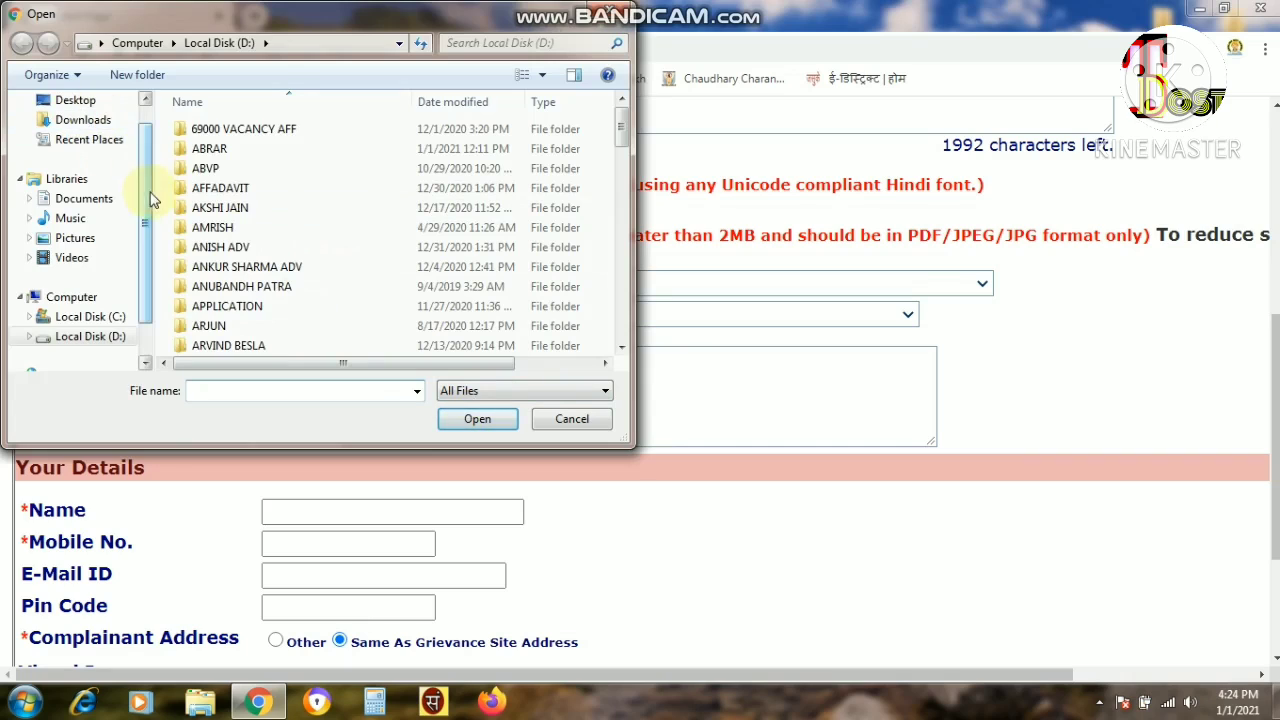
pyautogui.scroll(1, 150, 200)
pyautogui.click(75, 344)
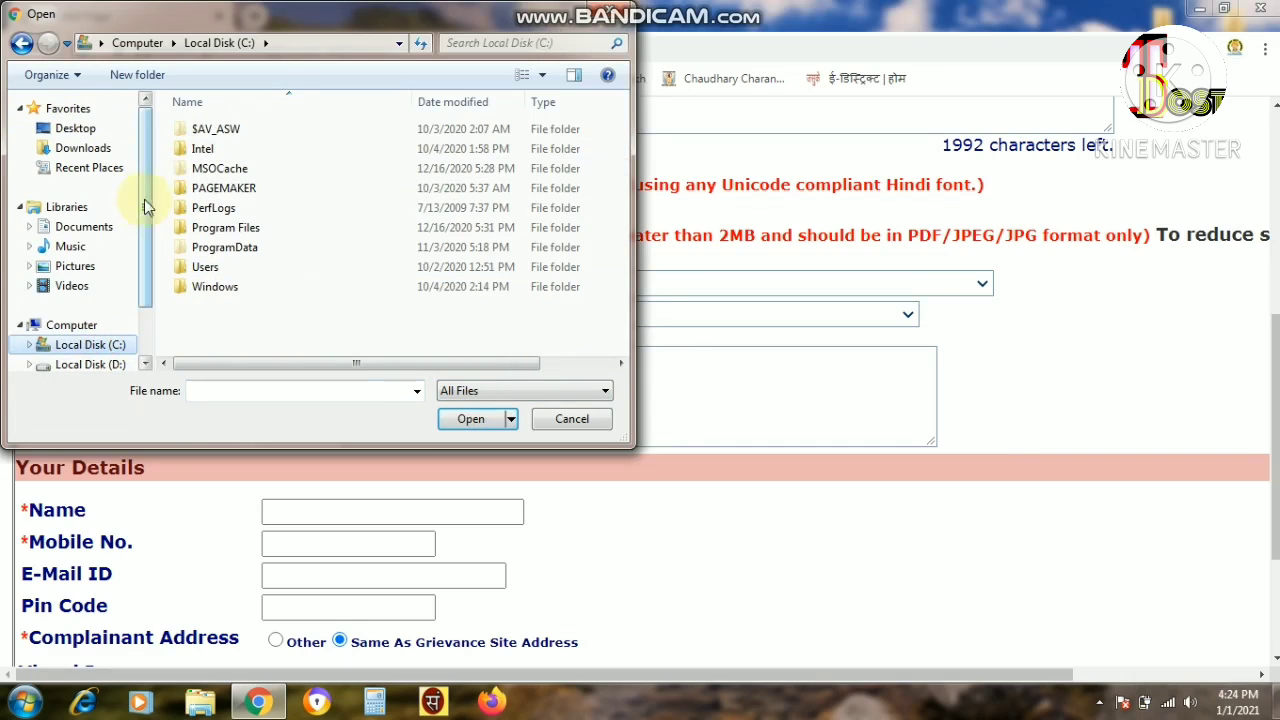
pyautogui.scroll(-1, 130, 260)
pyautogui.click(95, 297)
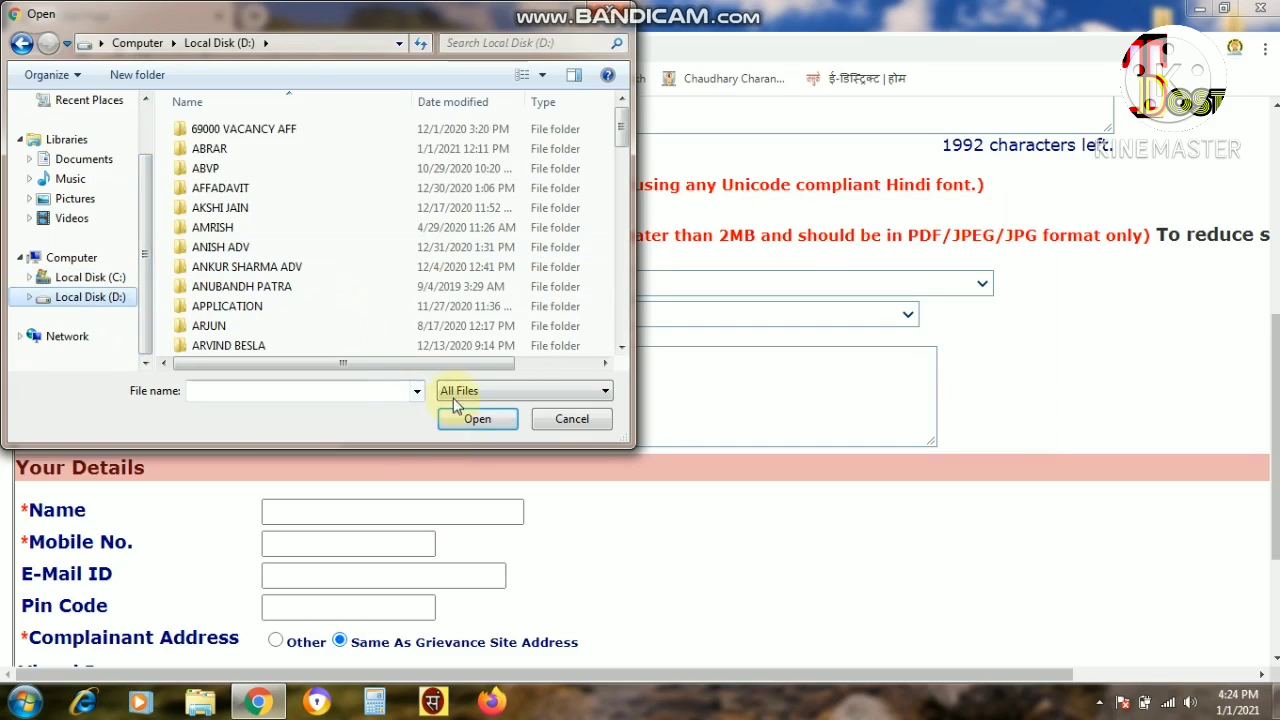
pyautogui.click(573, 419)
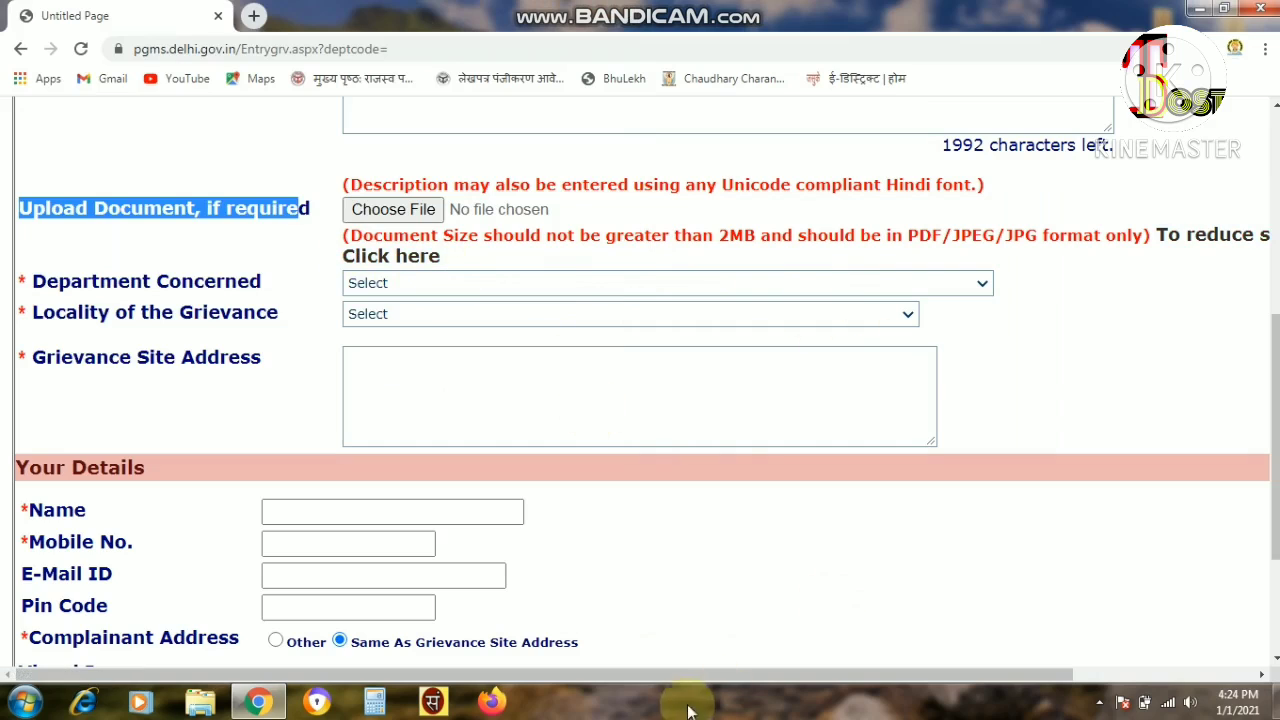
pyautogui.moveTo(666, 673); pyautogui.dragTo(802, 673)
pyautogui.moveTo(163, 249); pyautogui.dragTo(443, 229)
pyautogui.click(443, 229)
pyautogui.moveTo(172, 237); pyautogui.dragTo(371, 229)
pyautogui.click(366, 266)
pyautogui.hotkey('ctrl', '-')
pyautogui.click(437, 240)
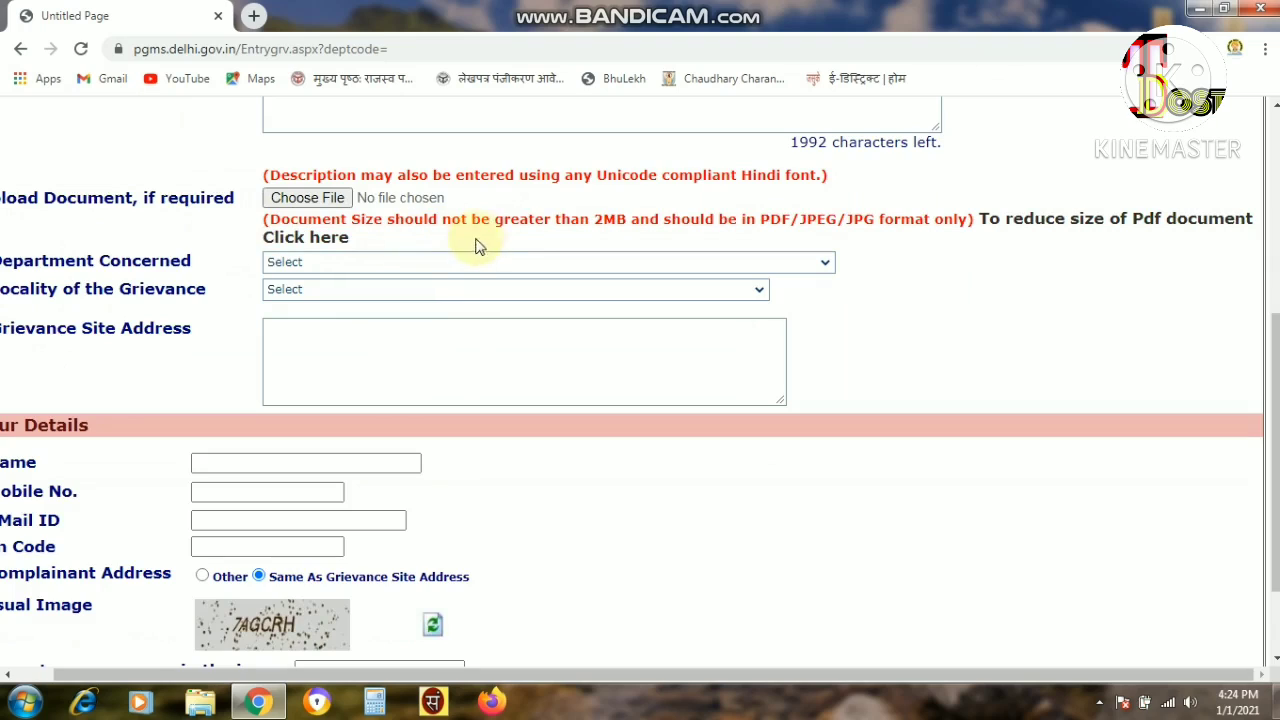
pyautogui.moveTo(594, 219); pyautogui.dragTo(622, 222)
pyautogui.moveTo(762, 218); pyautogui.dragTo(971, 220)
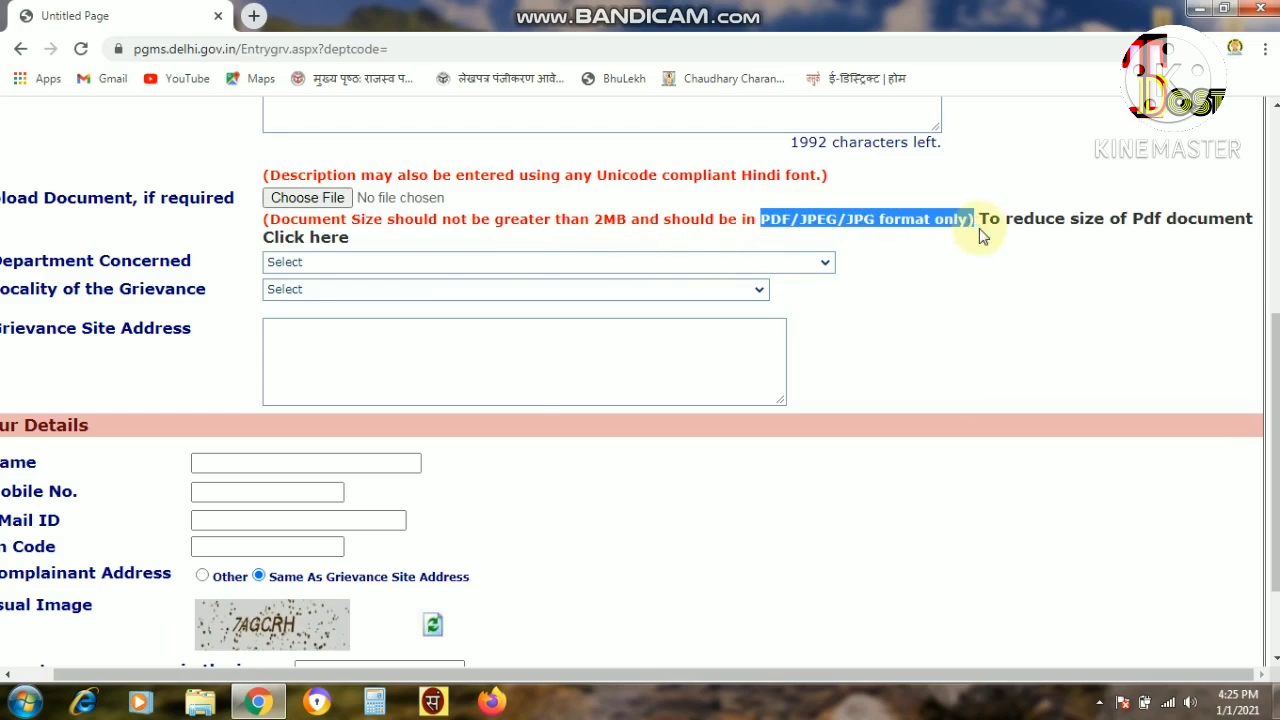
pyautogui.click(1051, 257)
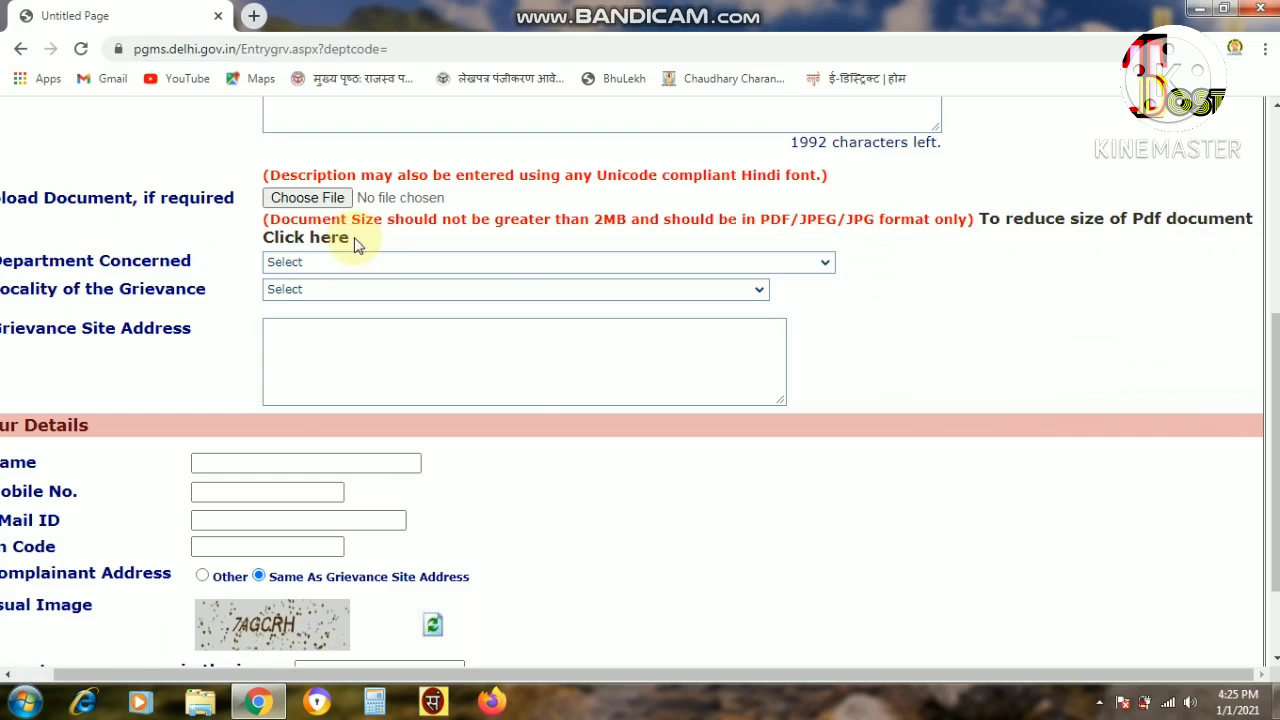
pyautogui.hotkey('ctrl', '-')
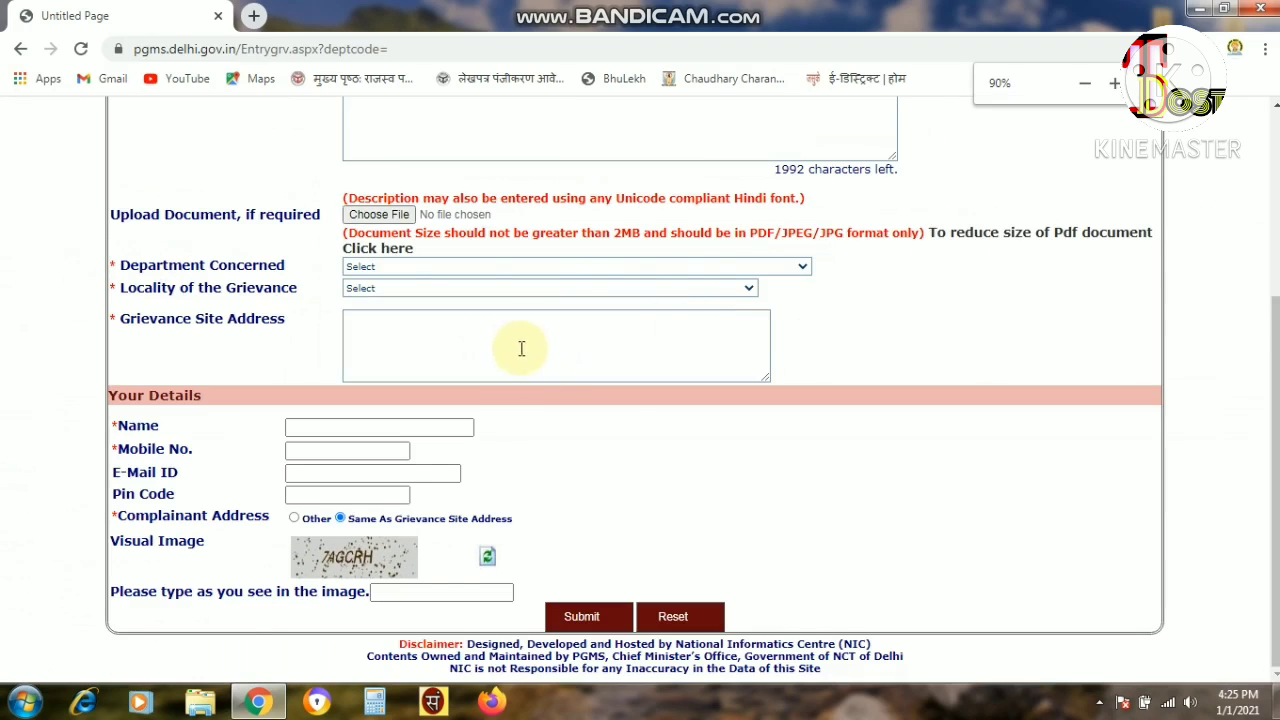
# Enlarge the page and locate the Department Concerned dropdown.
pyautogui.hotkey('ctrl', '+')
pyautogui.moveTo(65, 308); pyautogui.dragTo(246, 304)
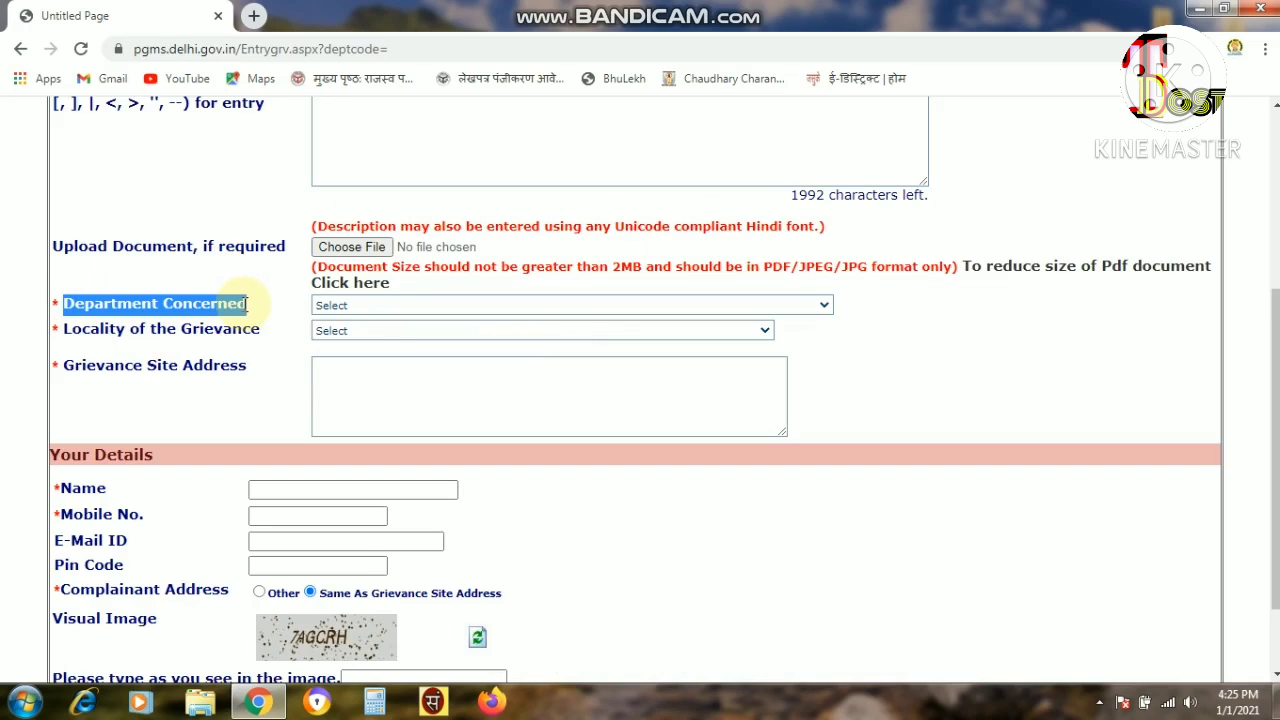
pyautogui.click(270, 313)
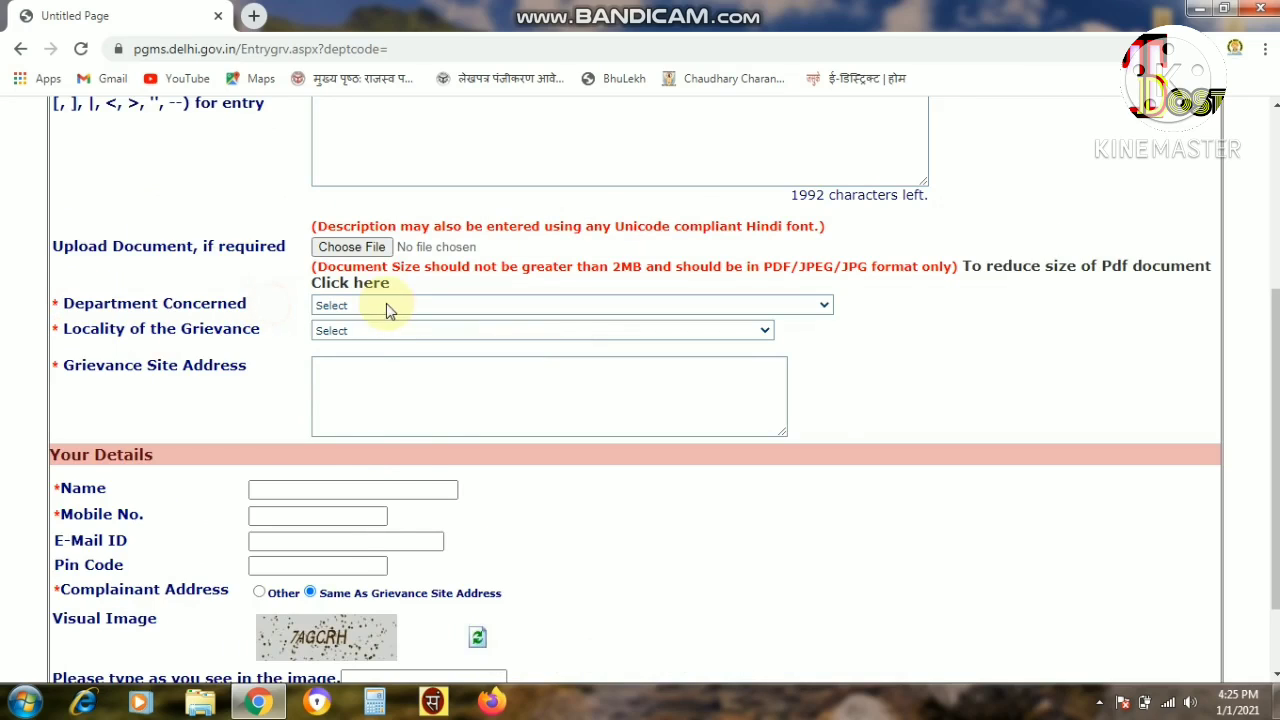
pyautogui.click(389, 304)
pyautogui.hotkey('ctrl', '+')
pyautogui.hotkey('ctrl', '+')
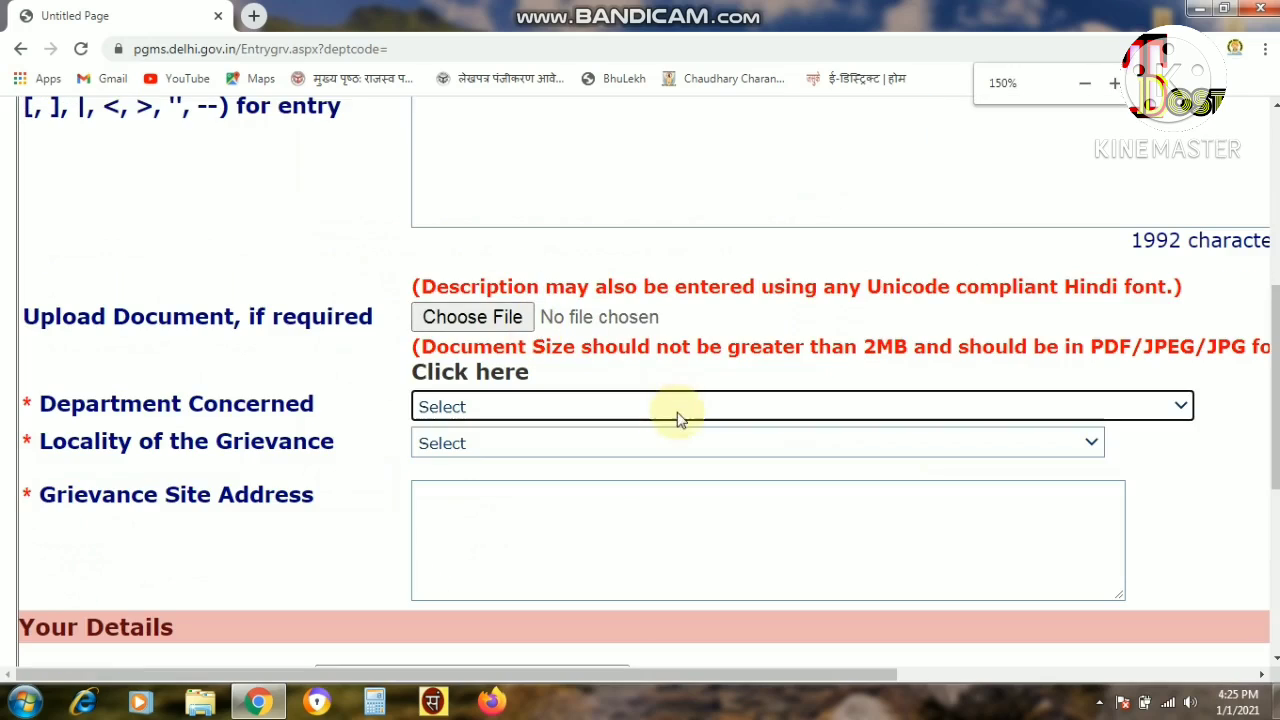
# Choose DELHI TRANSCO LTD from the Department Concerned list.
pyautogui.click(684, 407)
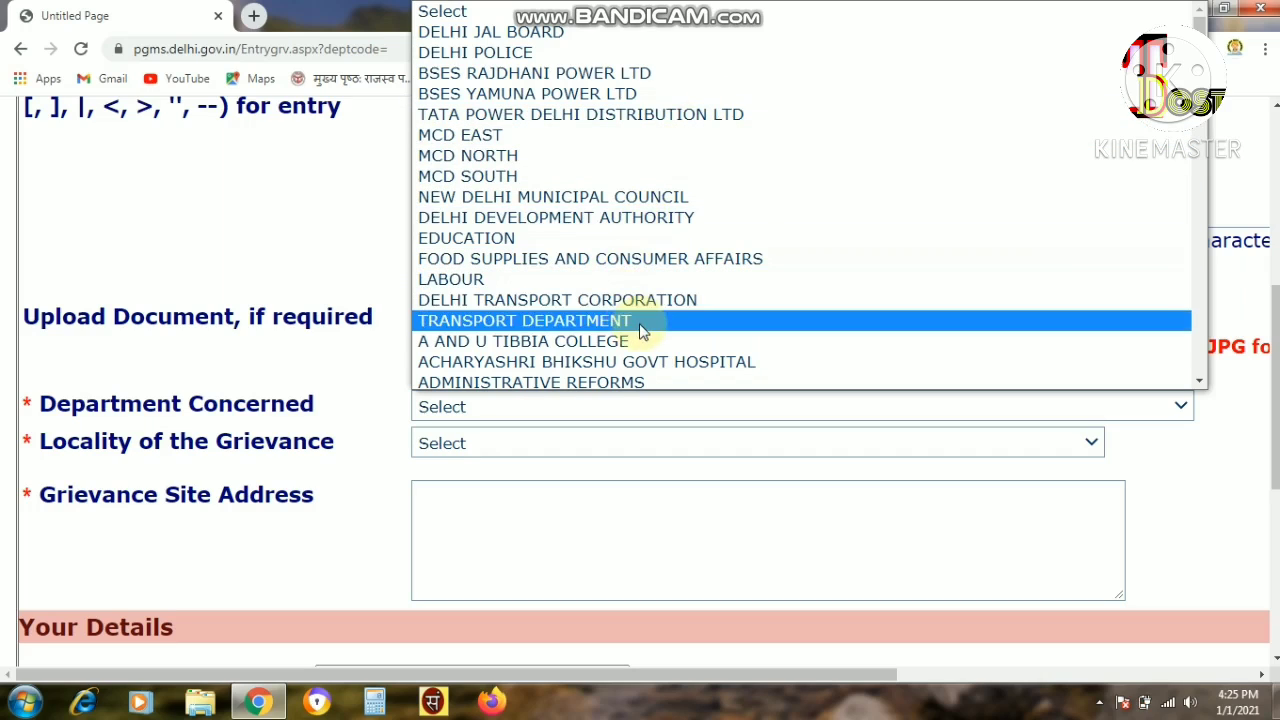
pyautogui.scroll(-10, 634, 331)
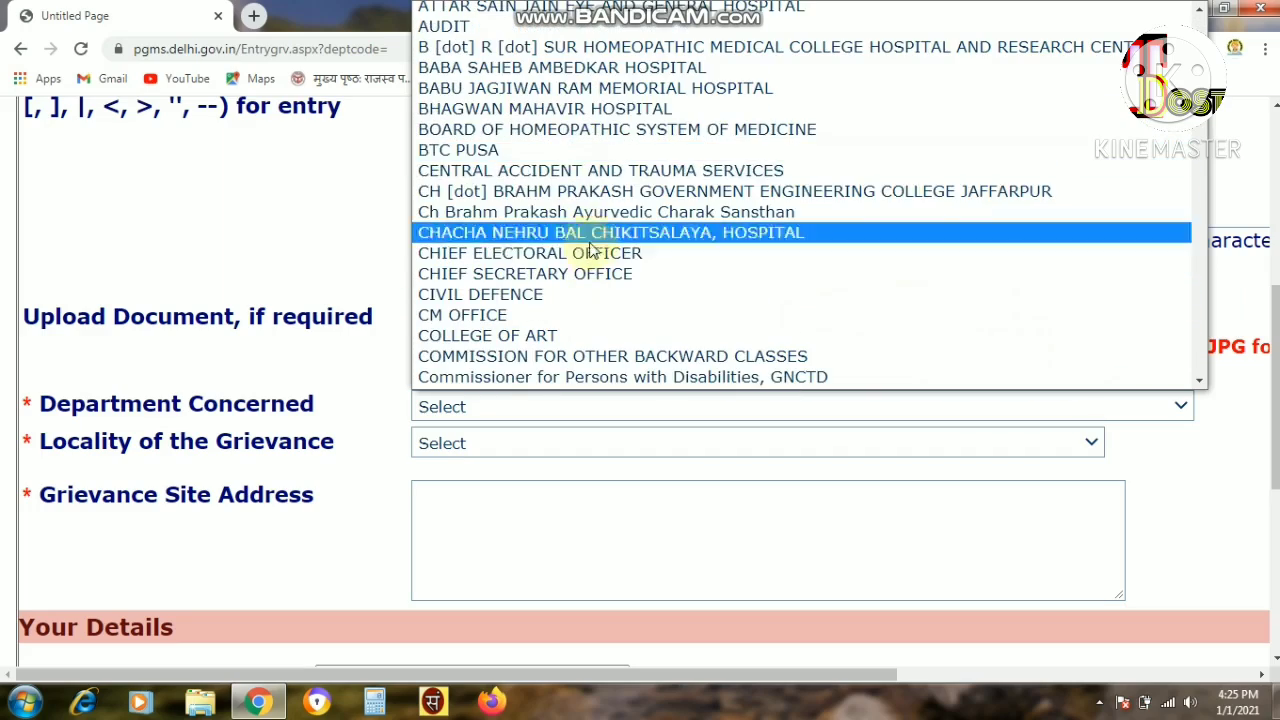
pyautogui.scroll(-6, 600, 300)
pyautogui.scroll(-10, 578, 220)
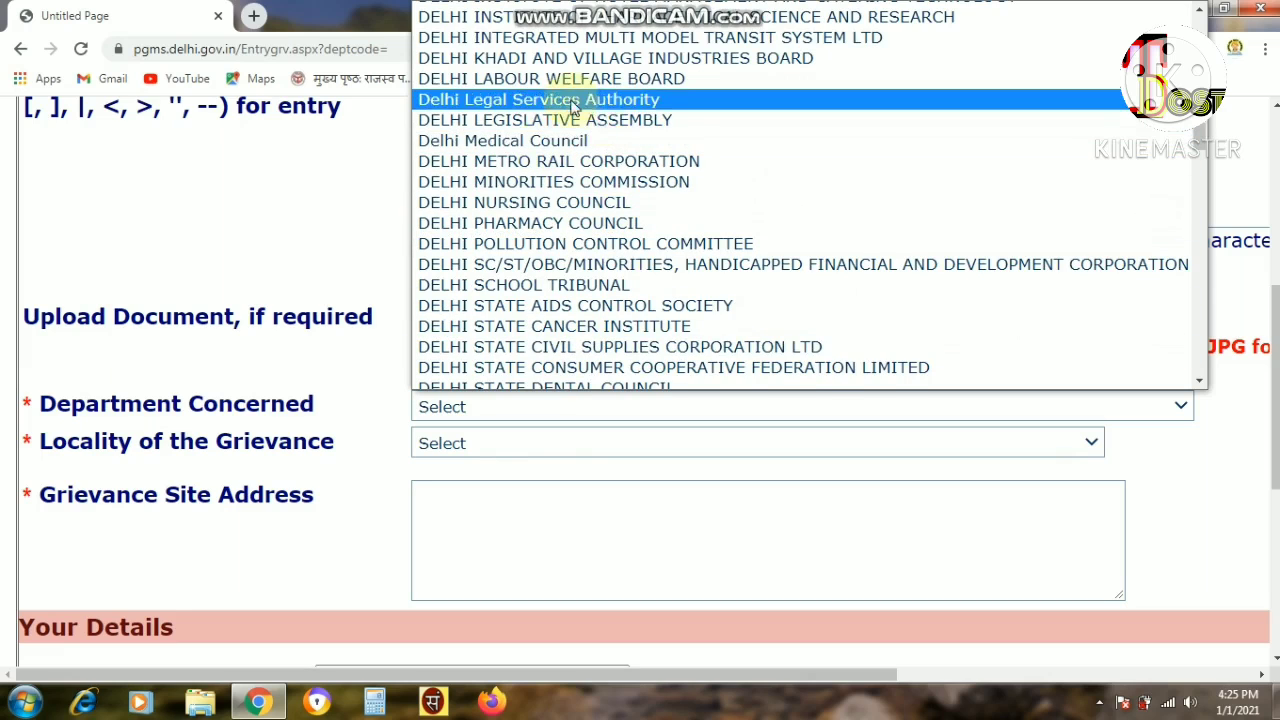
pyautogui.scroll(-6, 600, 210)
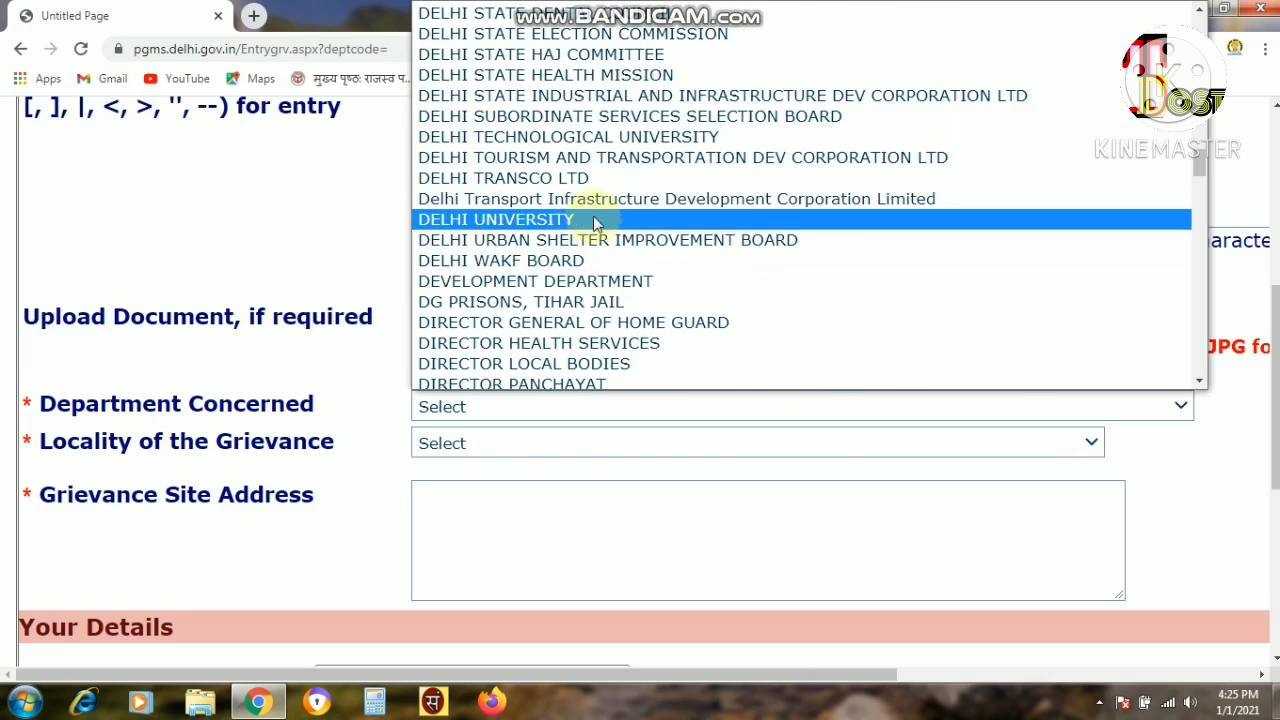
pyautogui.click(588, 178)
pyautogui.scroll(-2, 643, 463)
pyautogui.moveTo(32, 253); pyautogui.dragTo(370, 264)
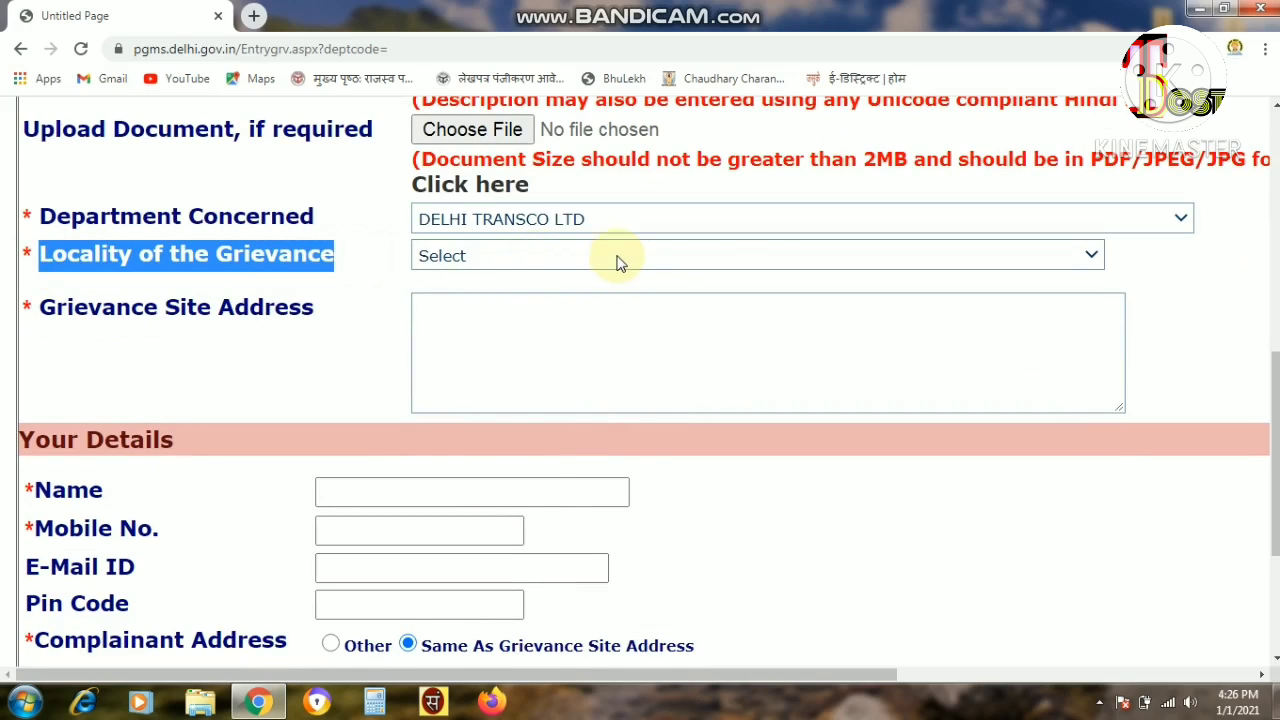
# Set the locality to ACHARYA NIKETAN and enlarge the Grievance Site Address box.
pyautogui.click(723, 255)
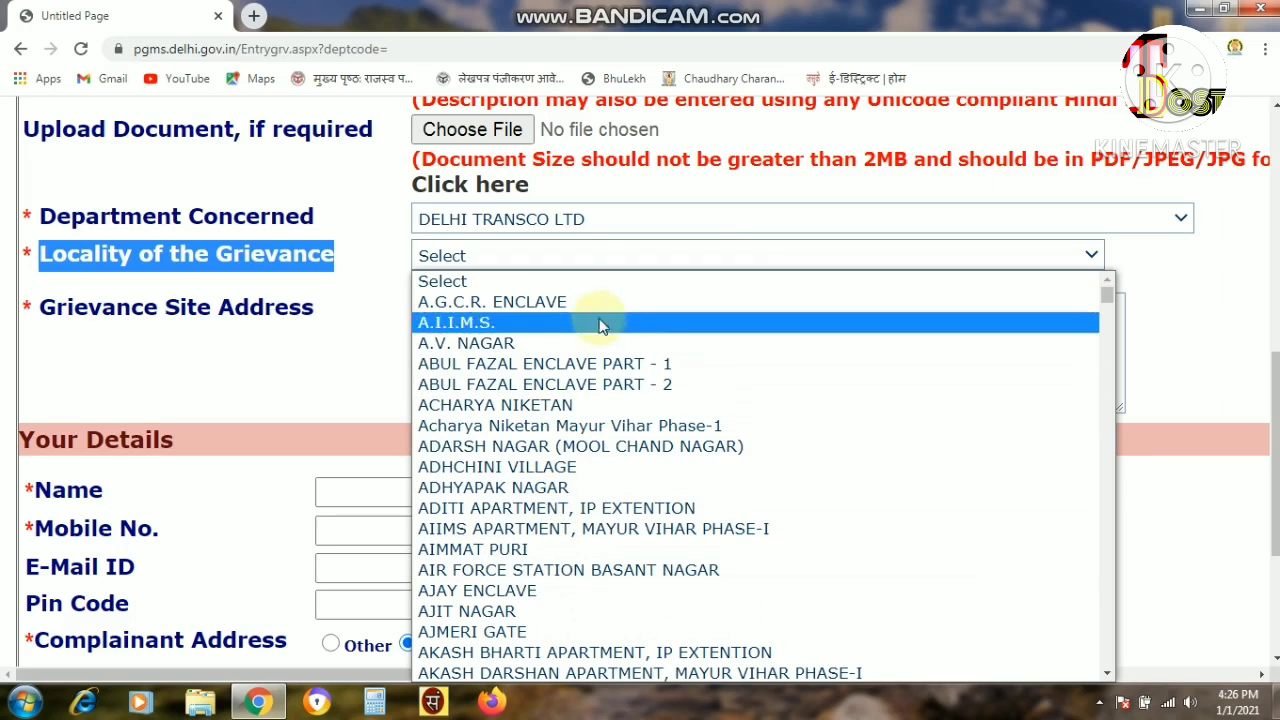
pyautogui.click(533, 405)
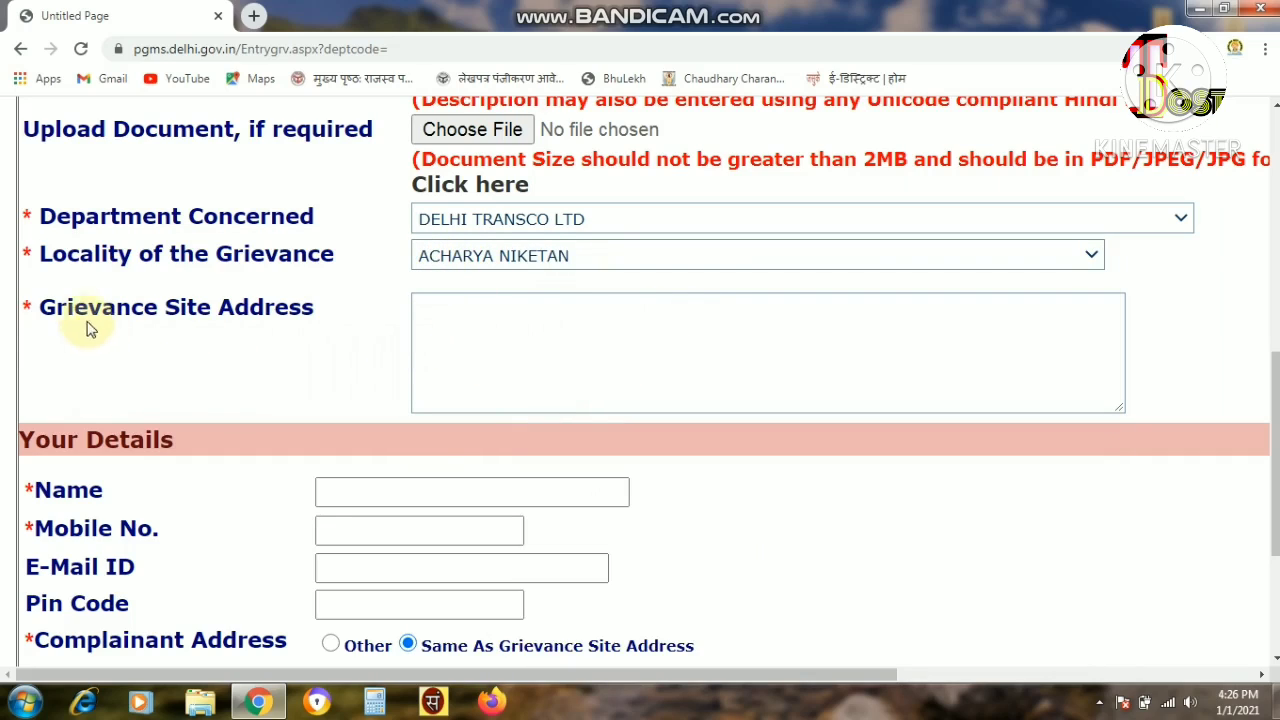
pyautogui.moveTo(35, 312); pyautogui.dragTo(300, 316)
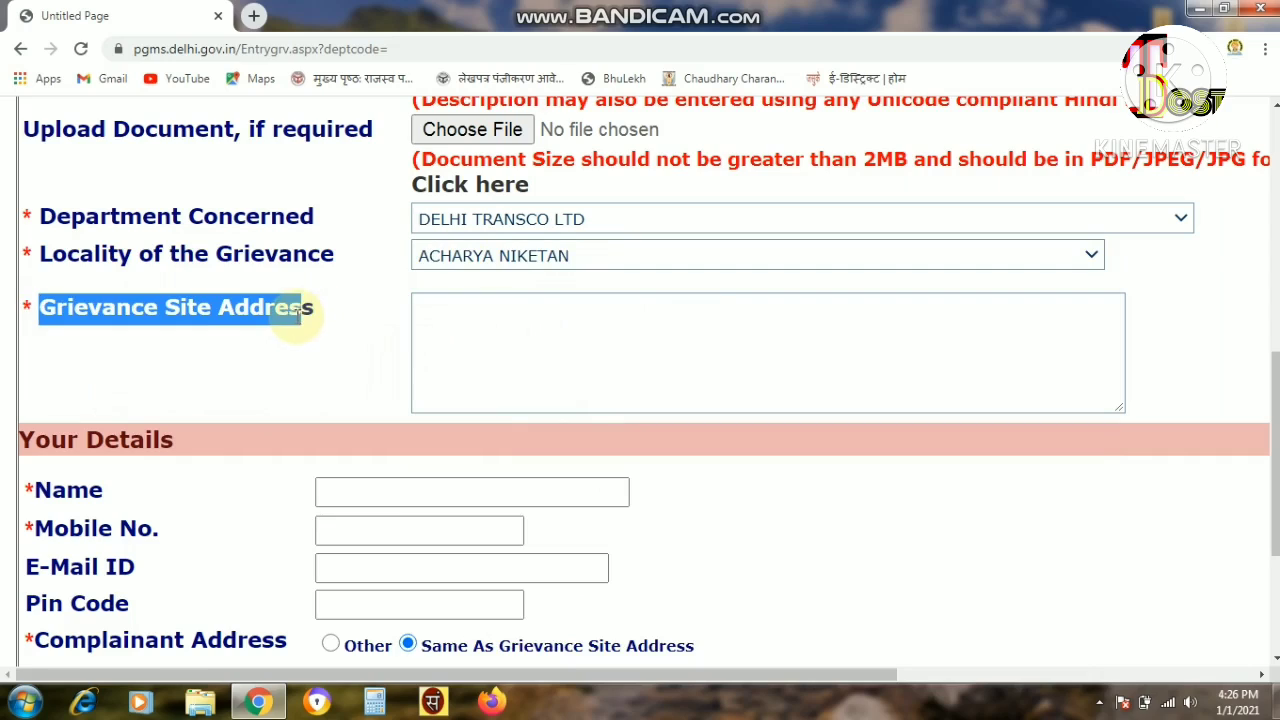
pyautogui.click(523, 344)
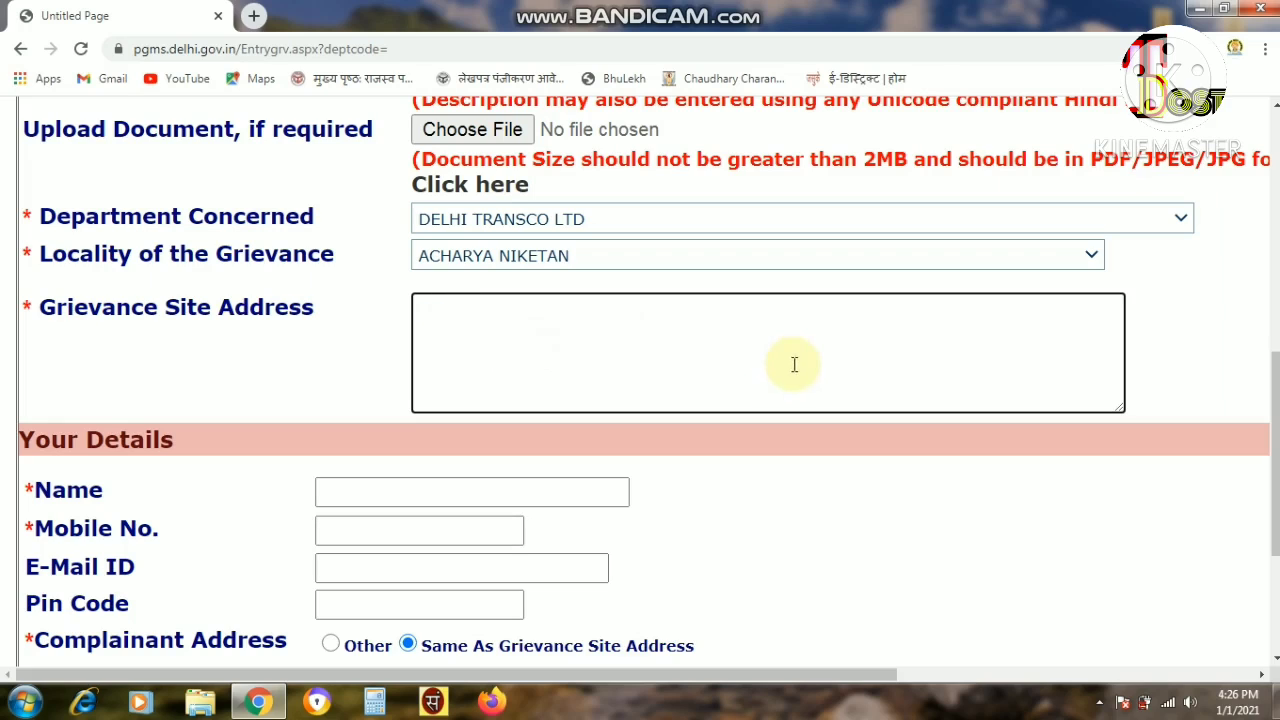
pyautogui.moveTo(1119, 410); pyautogui.dragTo(1145, 428)
# Enter the complainant's full name in the Your Details Name field.
pyautogui.scroll(-3, 705, 487)
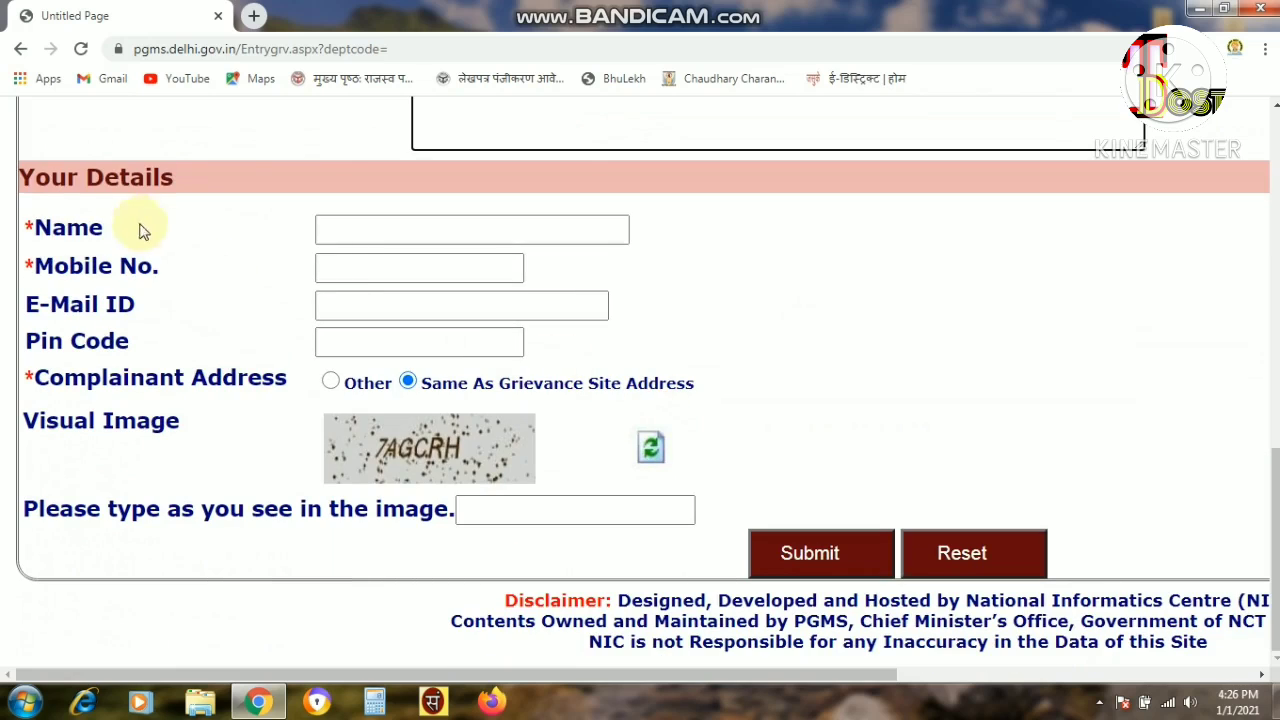
pyautogui.hotkey('ctrl', '-')
pyautogui.hotkey('ctrl', '-')
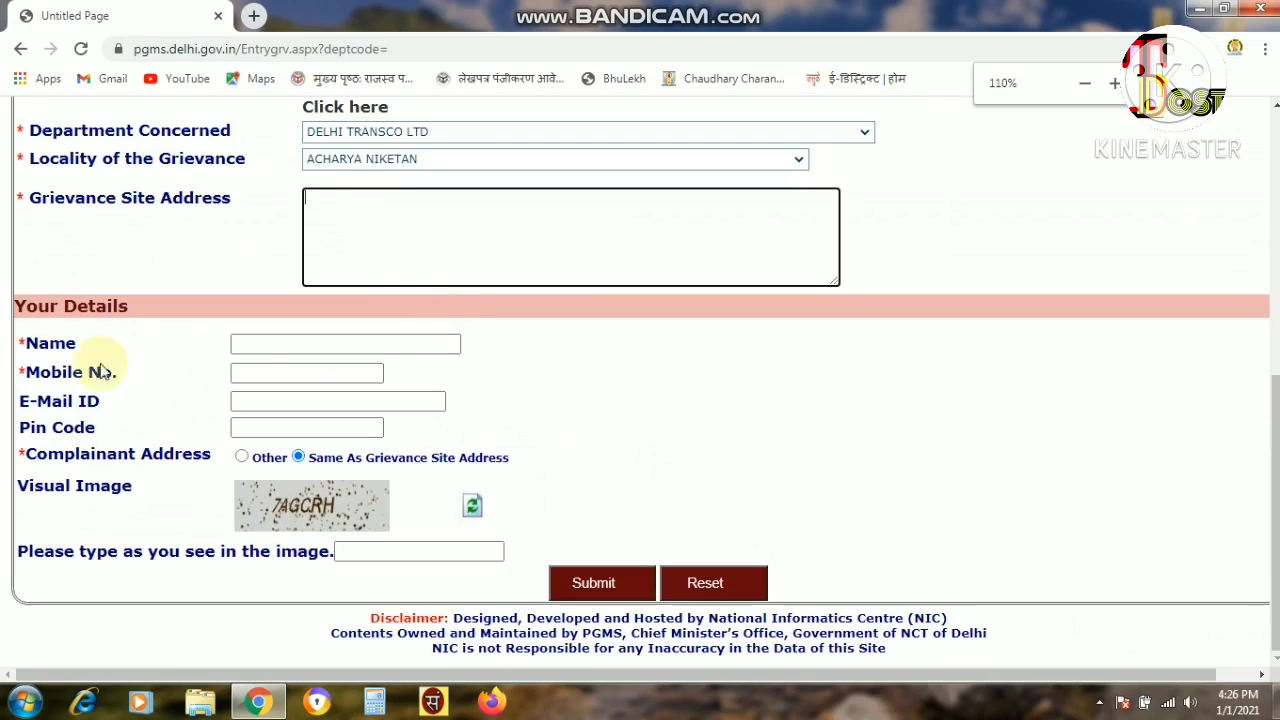
pyautogui.hotkey('ctrl', '+')
pyautogui.hotkey('ctrl', '+')
pyautogui.moveTo(200, 393); pyautogui.dragTo(10, 390)
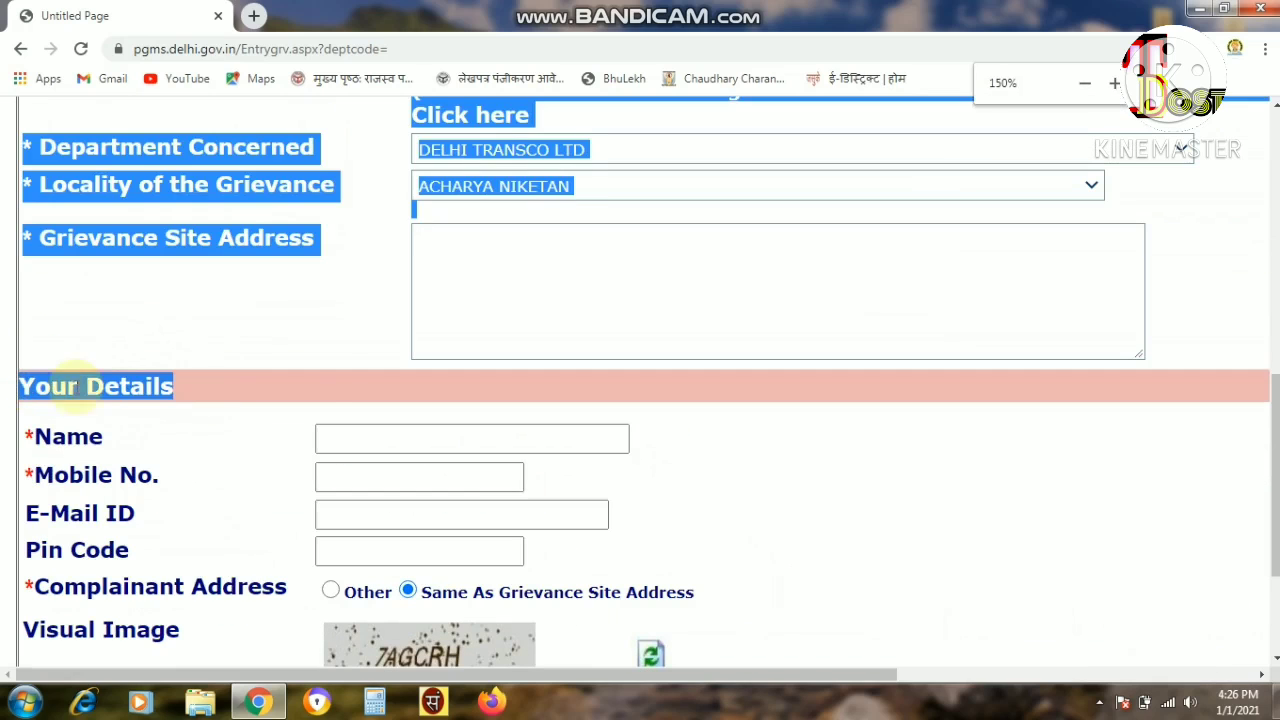
pyautogui.scroll(-2, 309, 363)
pyautogui.click(816, 287)
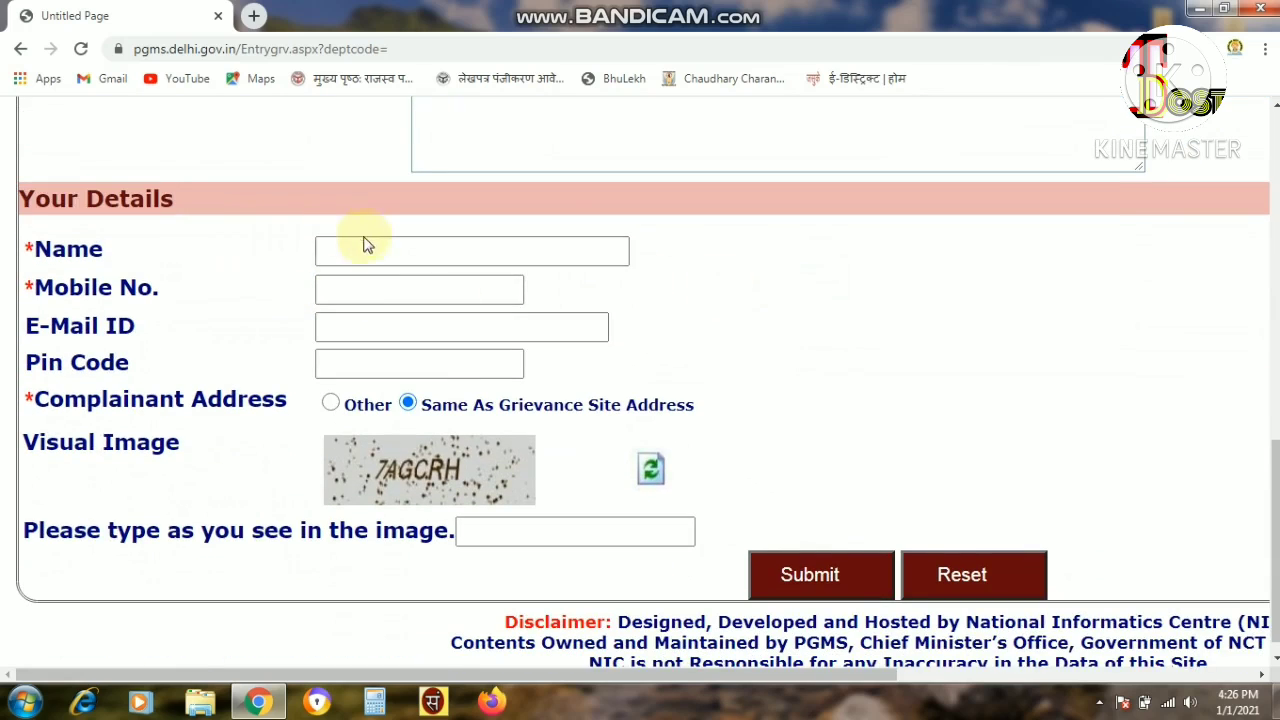
pyautogui.click(389, 242)
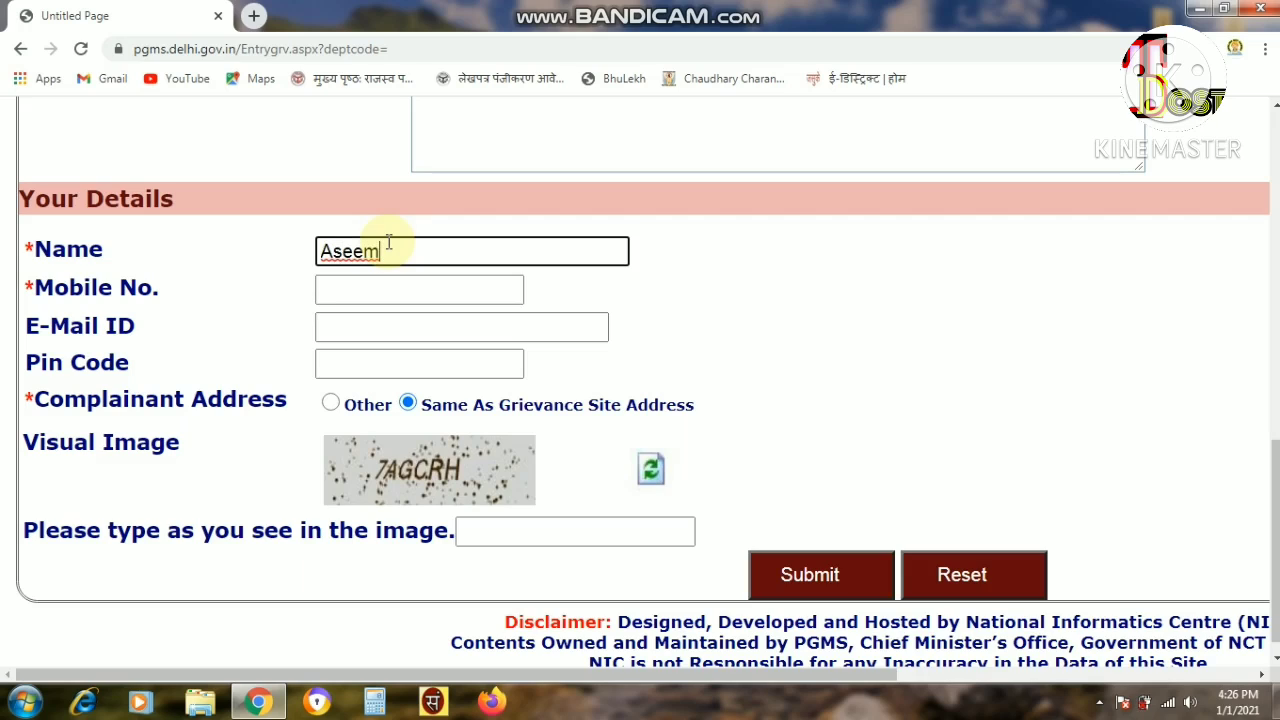
# Step through the Mobile No., E-Mail ID and Pin Code fields to Complainant Address.
pyautogui.click(430, 289)
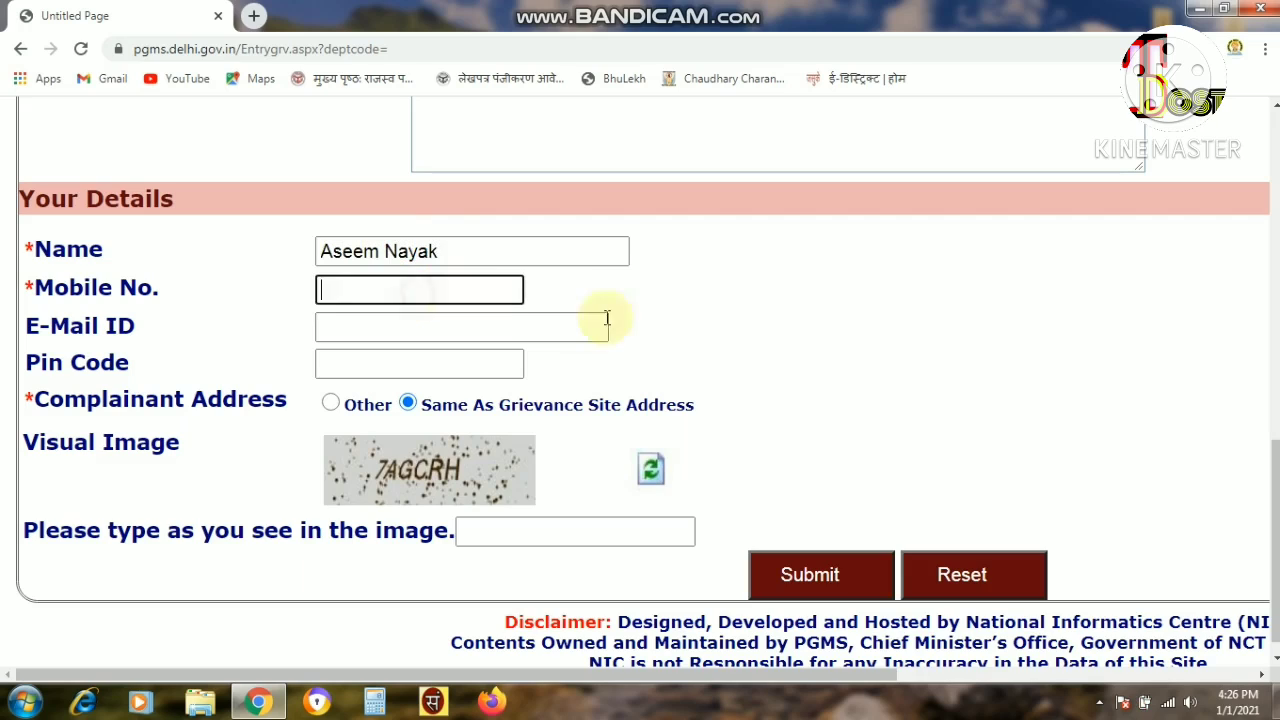
pyautogui.click(356, 327)
pyautogui.click(356, 366)
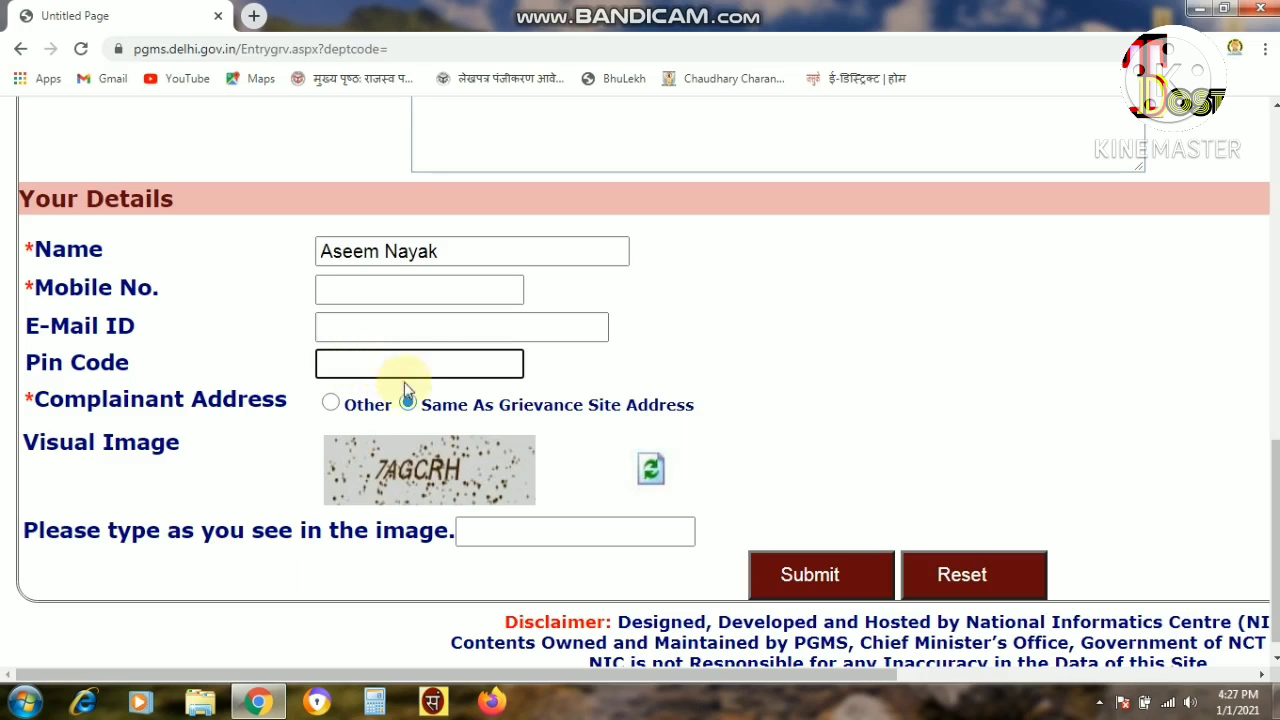
pyautogui.moveTo(30, 398); pyautogui.dragTo(306, 403)
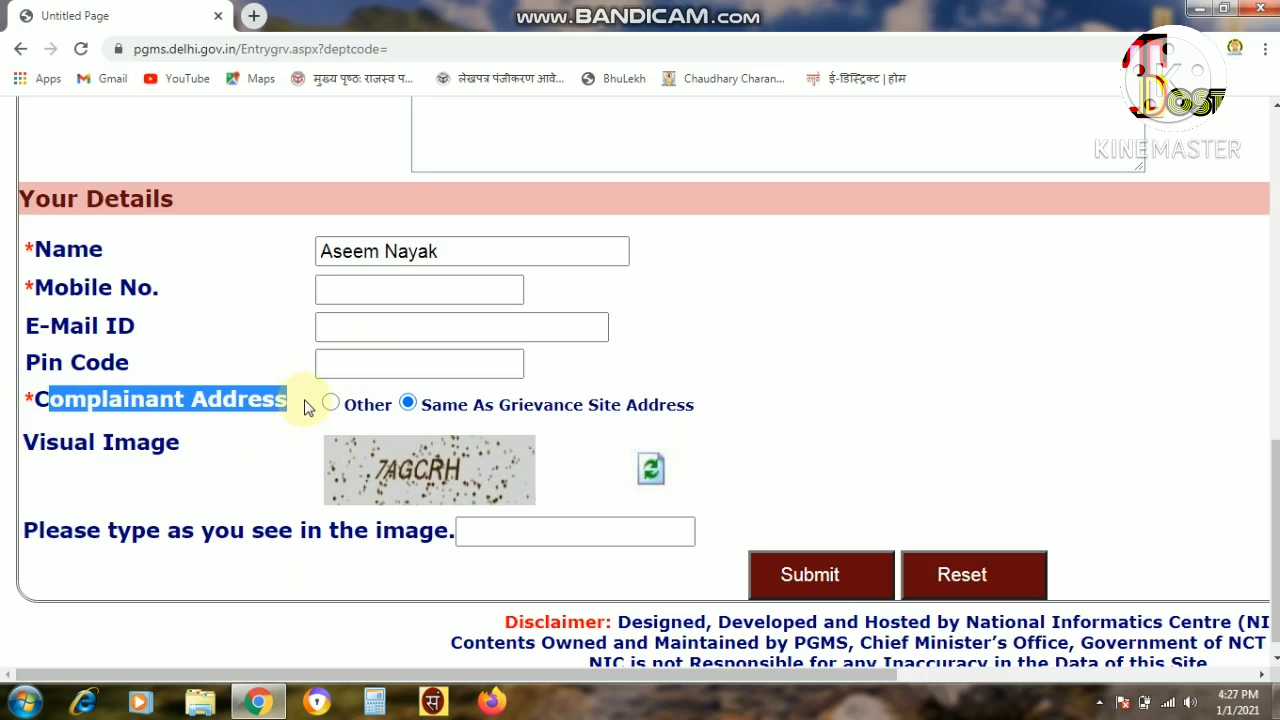
pyautogui.click(308, 406)
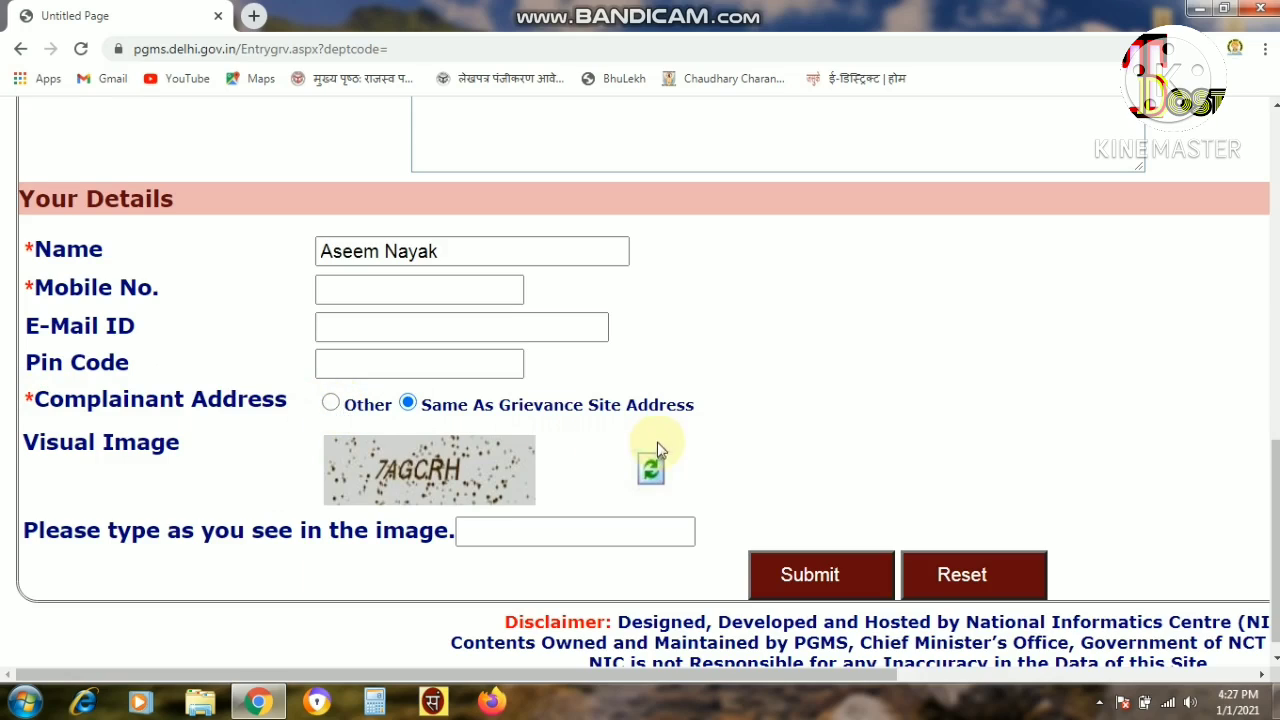
pyautogui.scroll(1, 650, 450)
# Choose Other for Complainant Address instead of Same As Grievance Site Address.
pyautogui.click(526, 193)
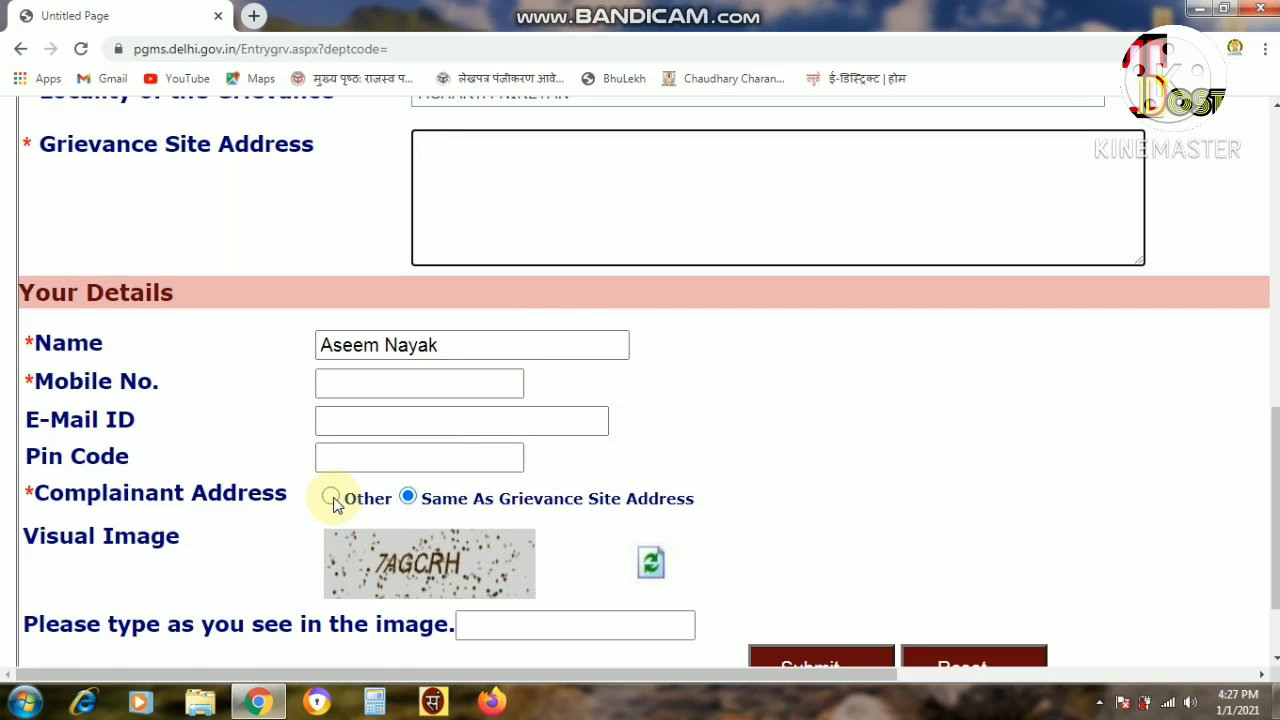
pyautogui.moveTo(441, 500); pyautogui.dragTo(697, 508)
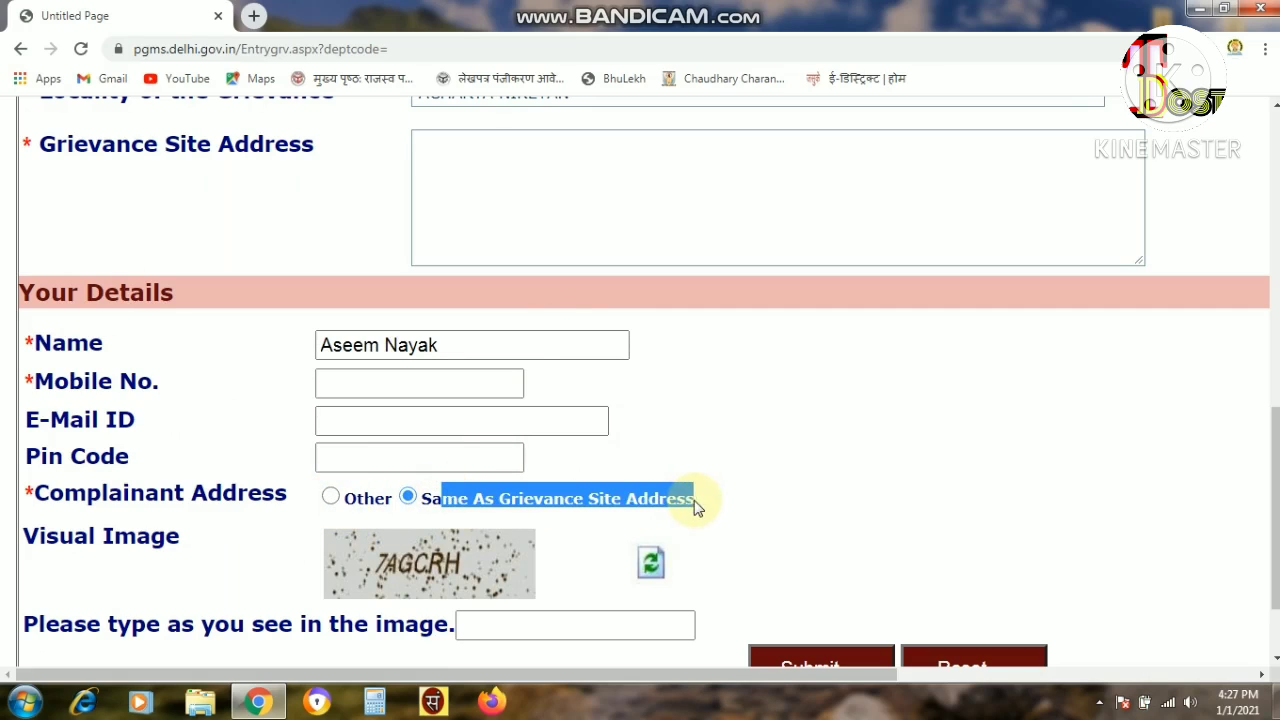
pyautogui.scroll(1, 703, 383)
pyautogui.click(531, 274)
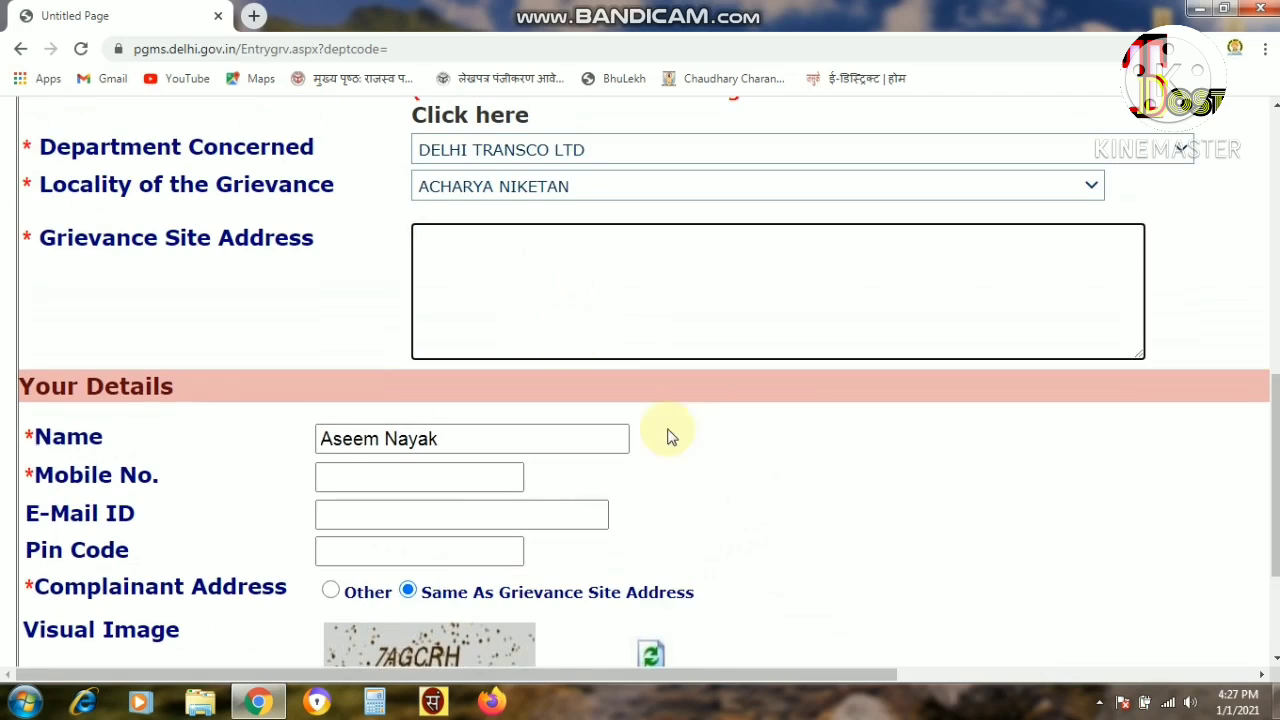
pyautogui.scroll(-2, 487, 484)
pyautogui.click(329, 404)
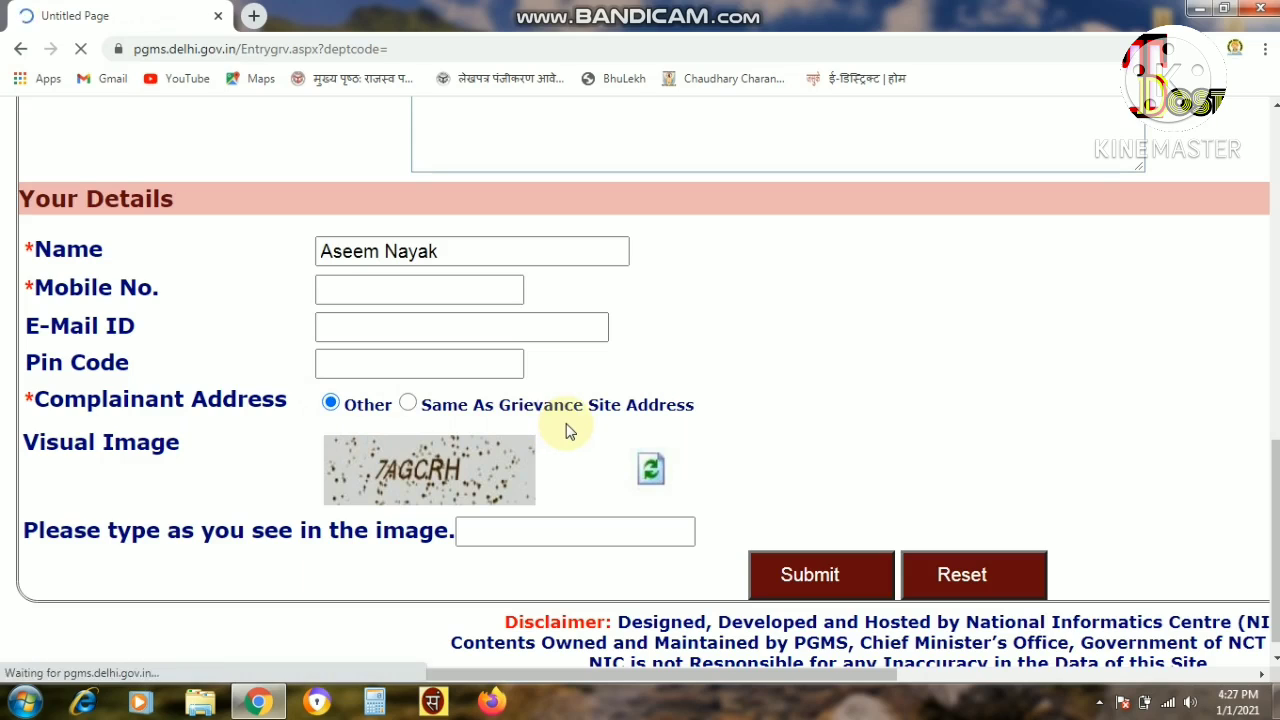
pyautogui.scroll(-9, 643, 416)
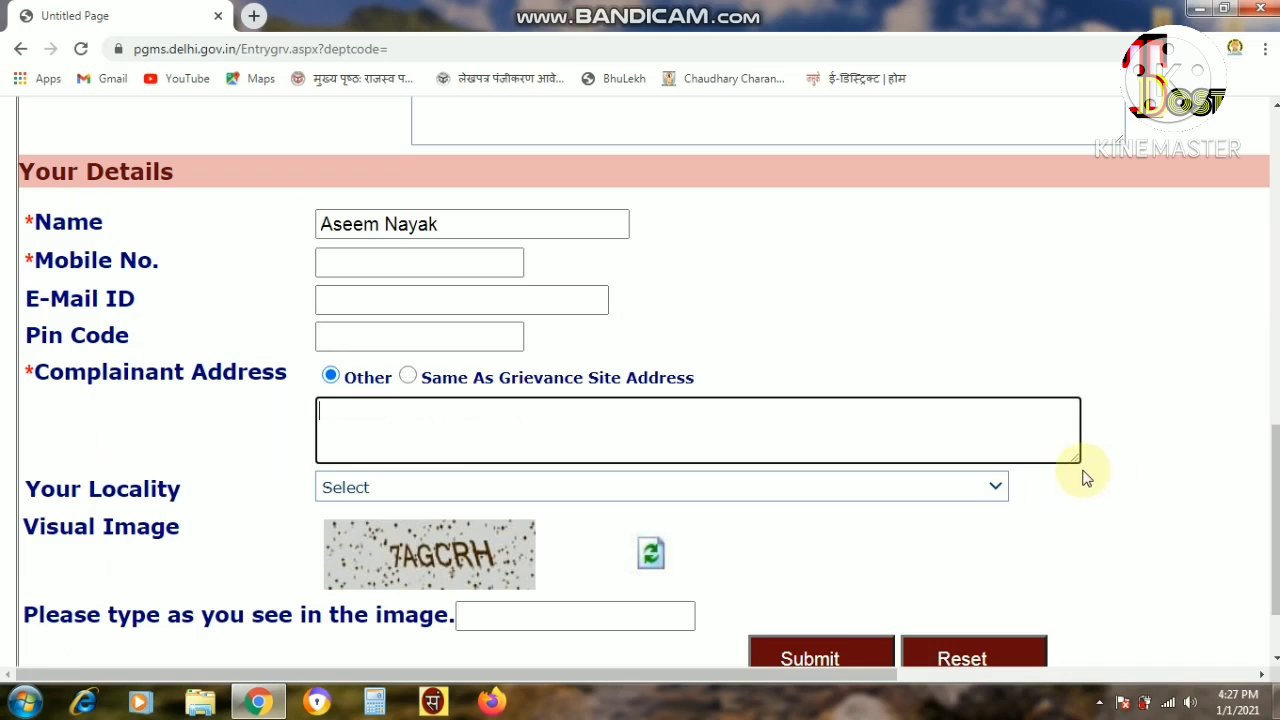
# Select A.V. NAGAR as the complainant's Your Locality.
pyautogui.click(30, 486)
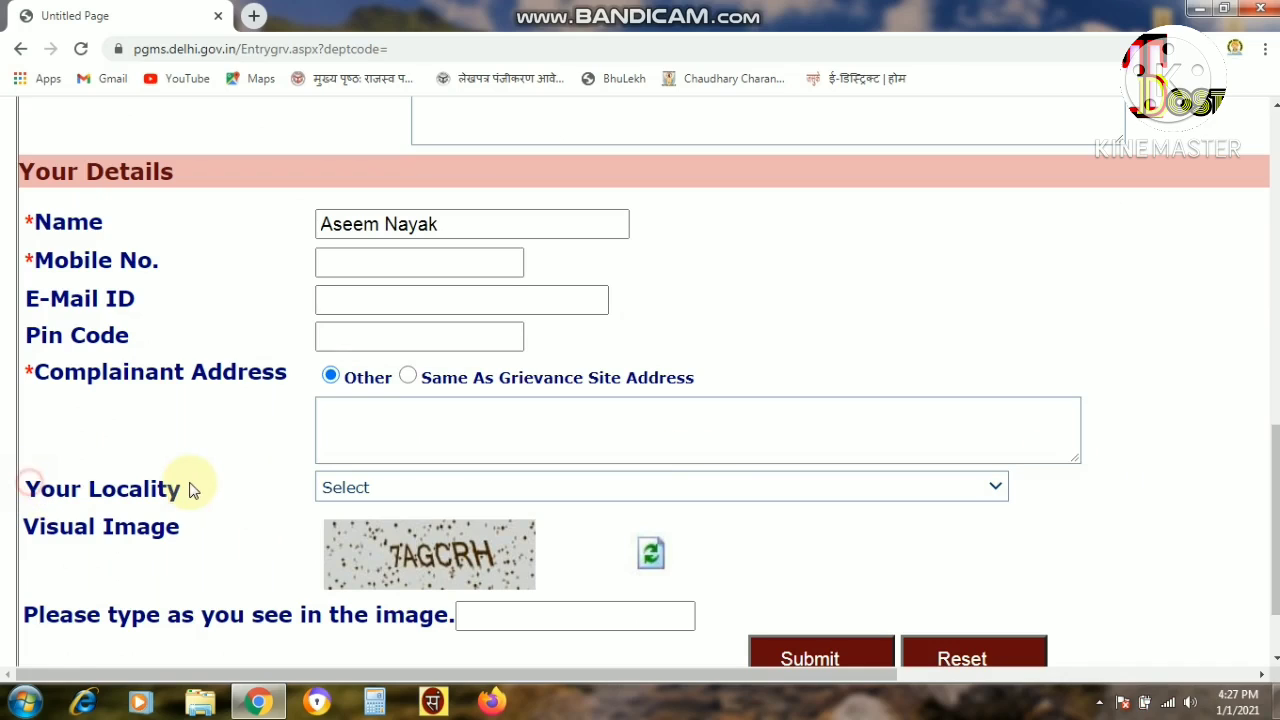
pyautogui.tripleClick(185, 490)
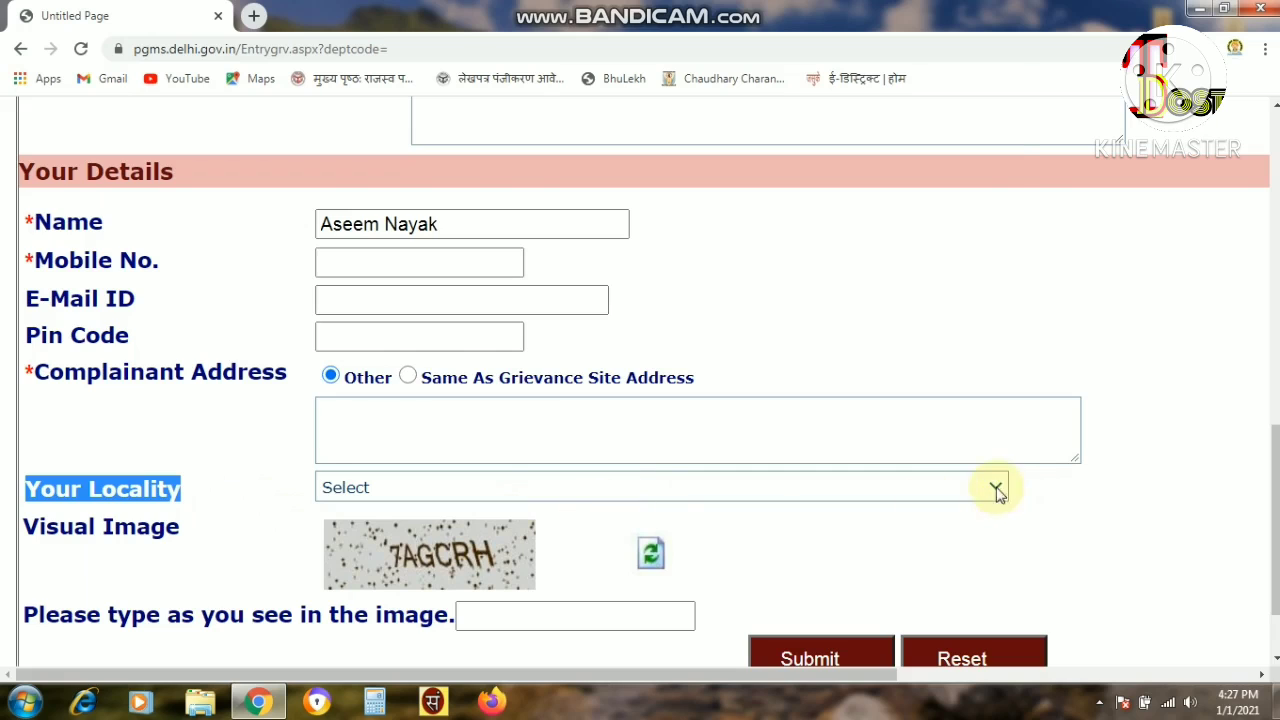
pyautogui.click(997, 488)
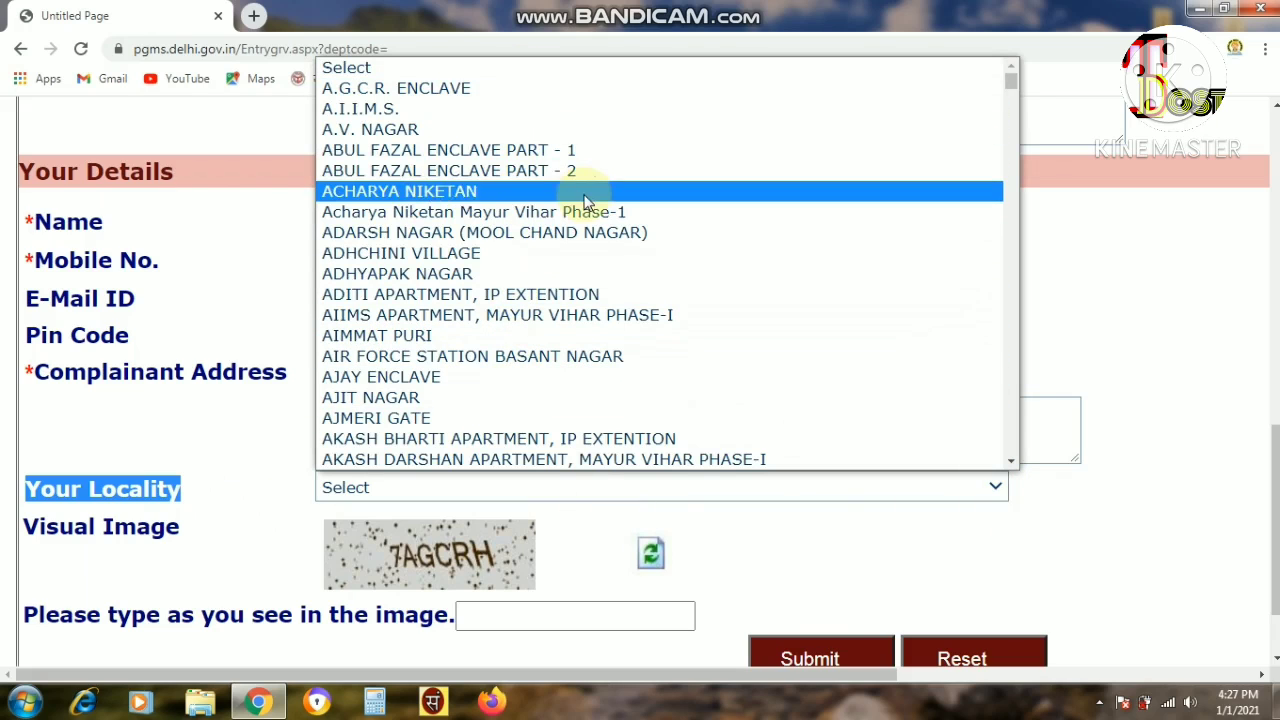
pyautogui.click(414, 138)
pyautogui.scroll(-1, 300, 300)
pyautogui.moveTo(229, 424); pyautogui.dragTo(37, 430)
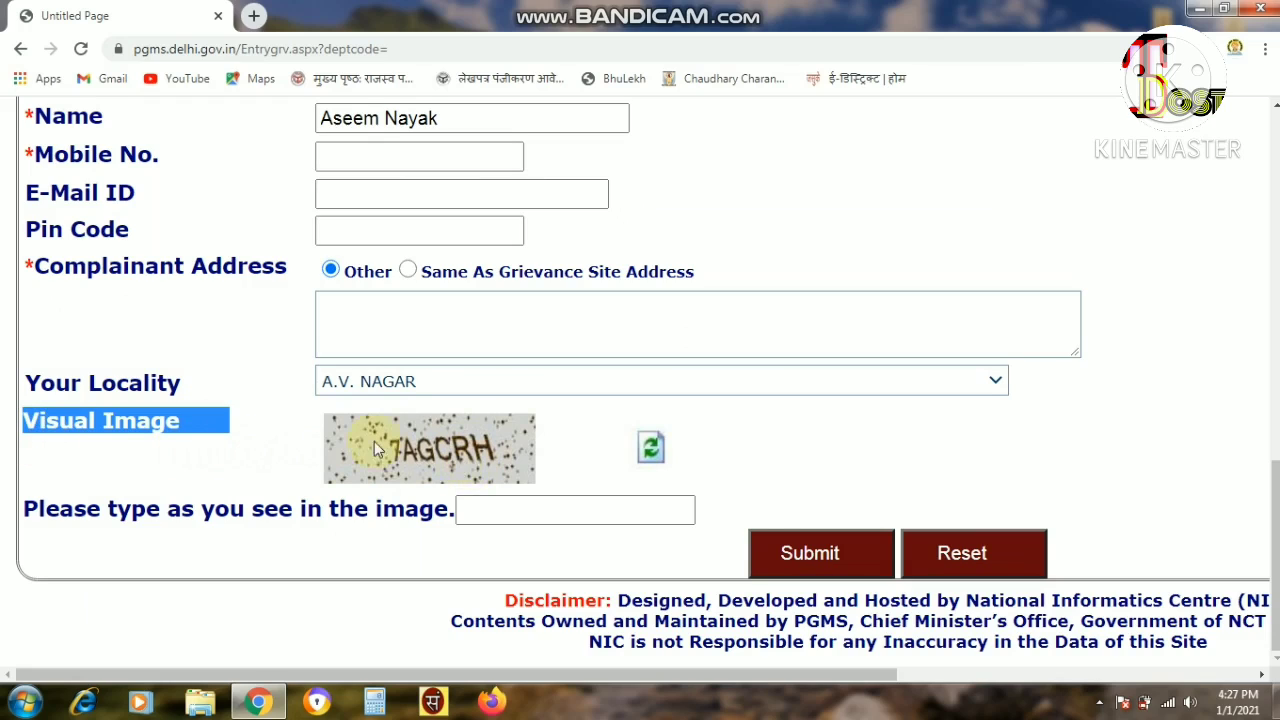
# Place the cursor in the image-verification captcha box.
pyautogui.click(503, 506)
pyautogui.moveTo(45, 508); pyautogui.dragTo(552, 503)
pyautogui.click(552, 503)
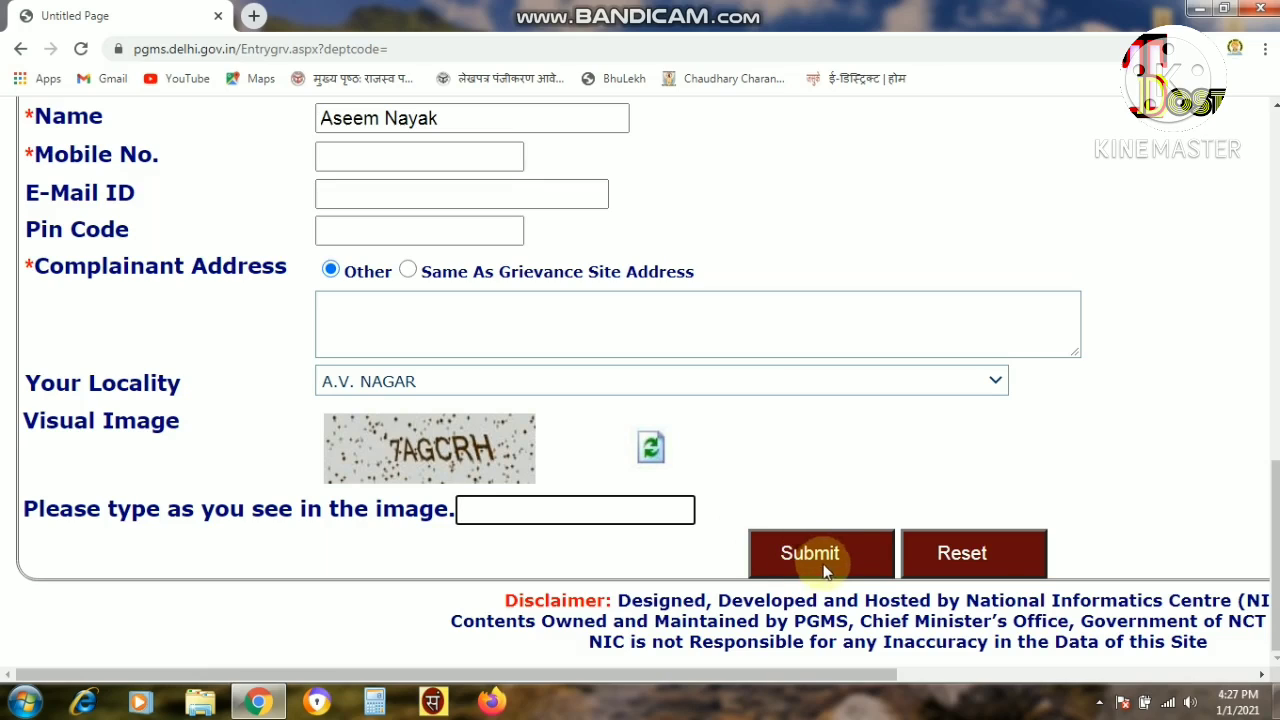
# Submit the grievance form and return to the PGMS home page via Home.
pyautogui.click(963, 554)
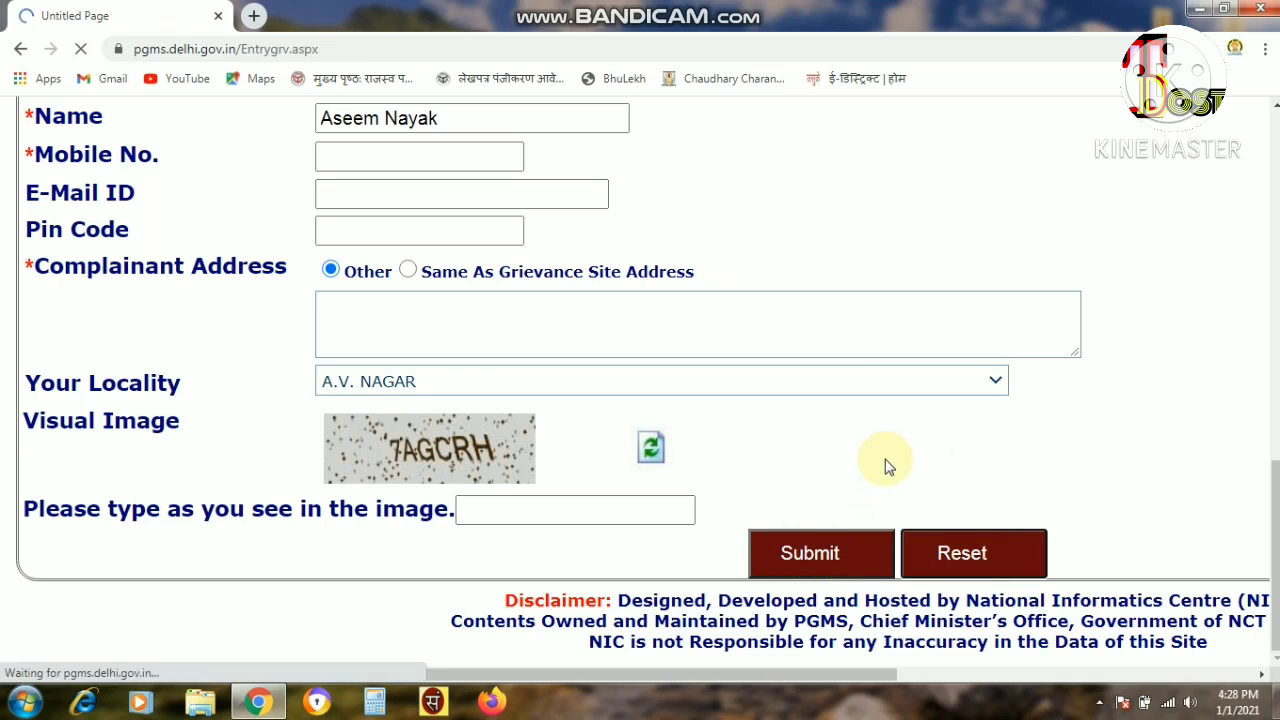
pyautogui.hotkey('ctrl', '0')
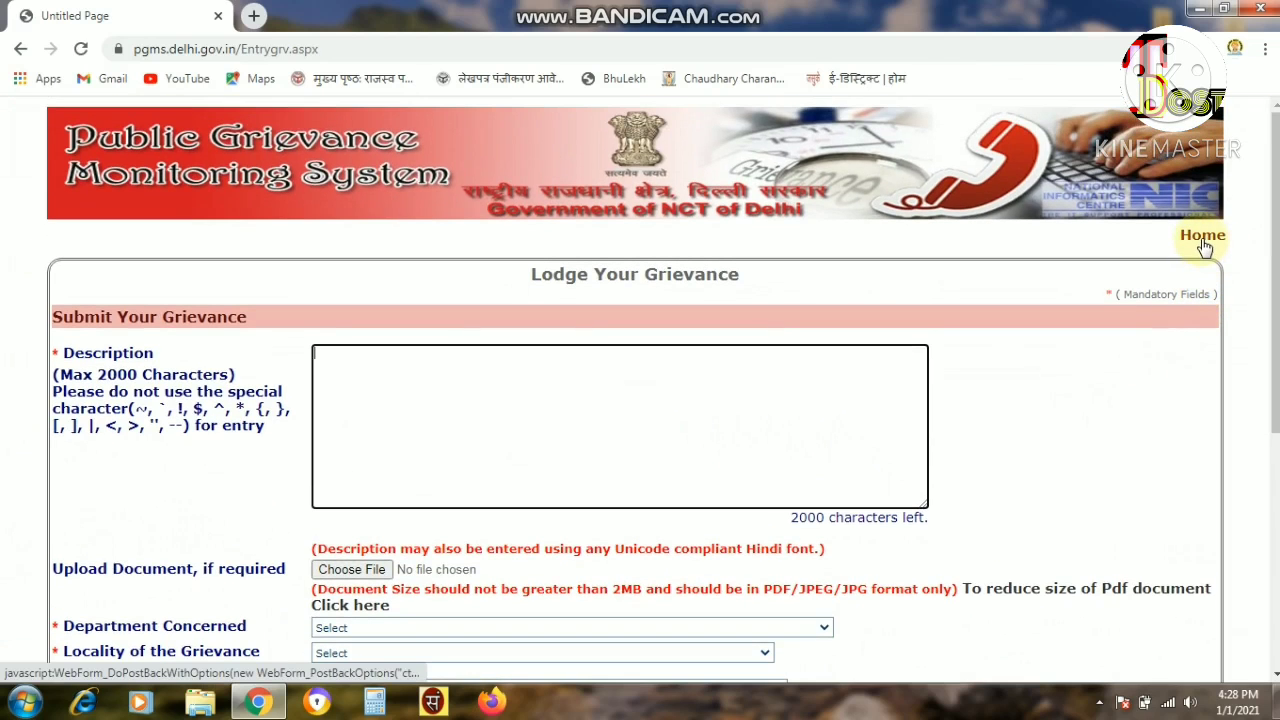
pyautogui.click(1203, 243)
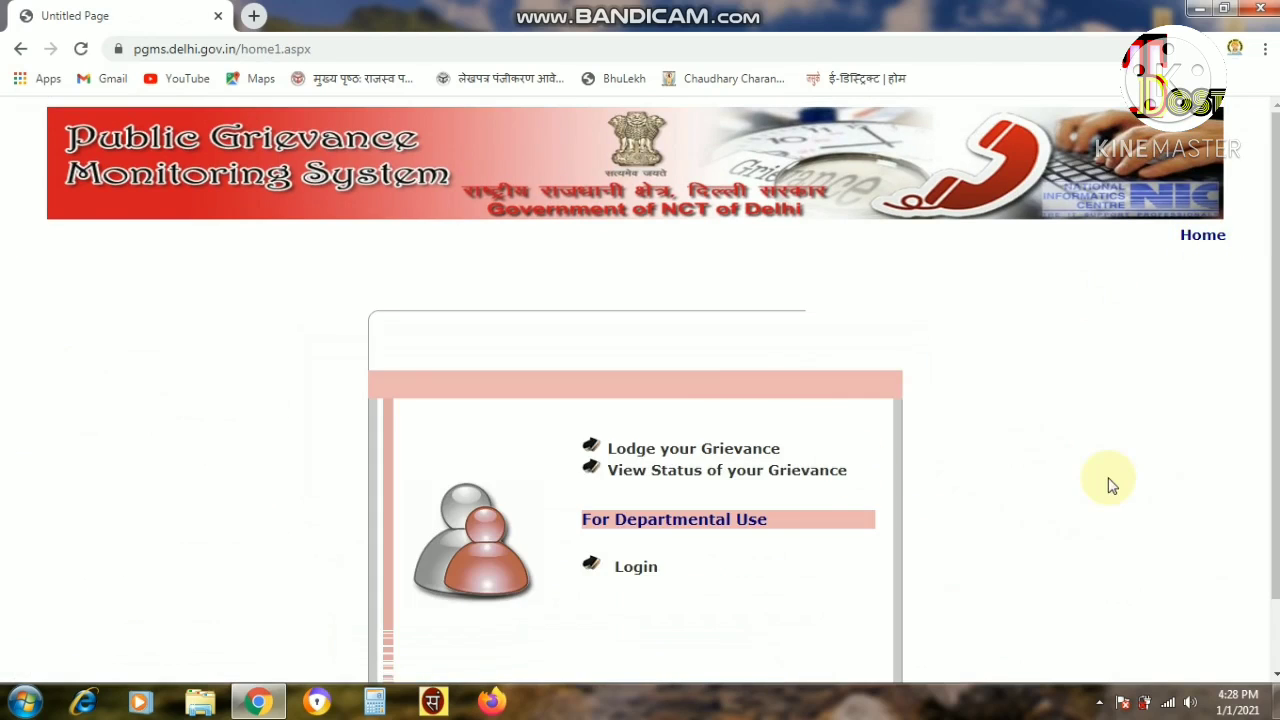
pyautogui.hotkey('ctrl', '+')
pyautogui.hotkey('ctrl', '+')
pyautogui.hotkey('ctrl', '+')
pyautogui.scroll(-3, 1000, 550)
pyautogui.moveTo(757, 677); pyautogui.dragTo(1110, 677)
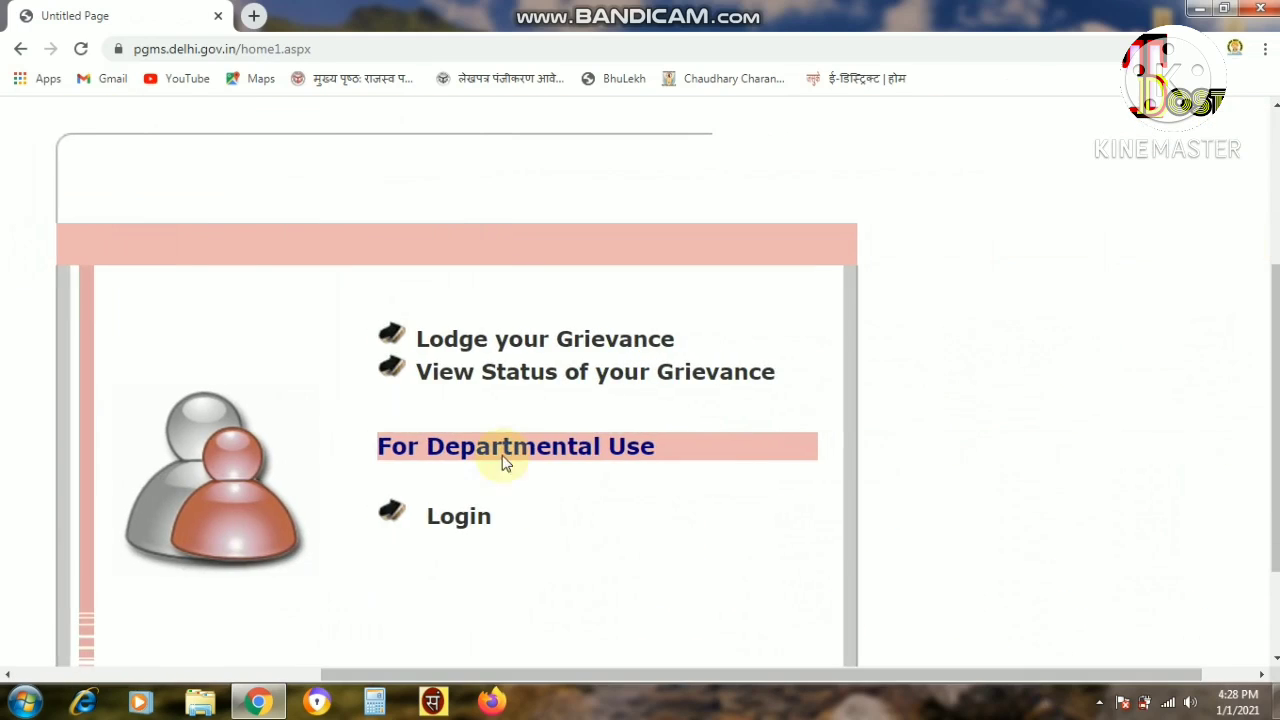
# Open the View Status of your Grievance page from the home page.
pyautogui.click(617, 385)
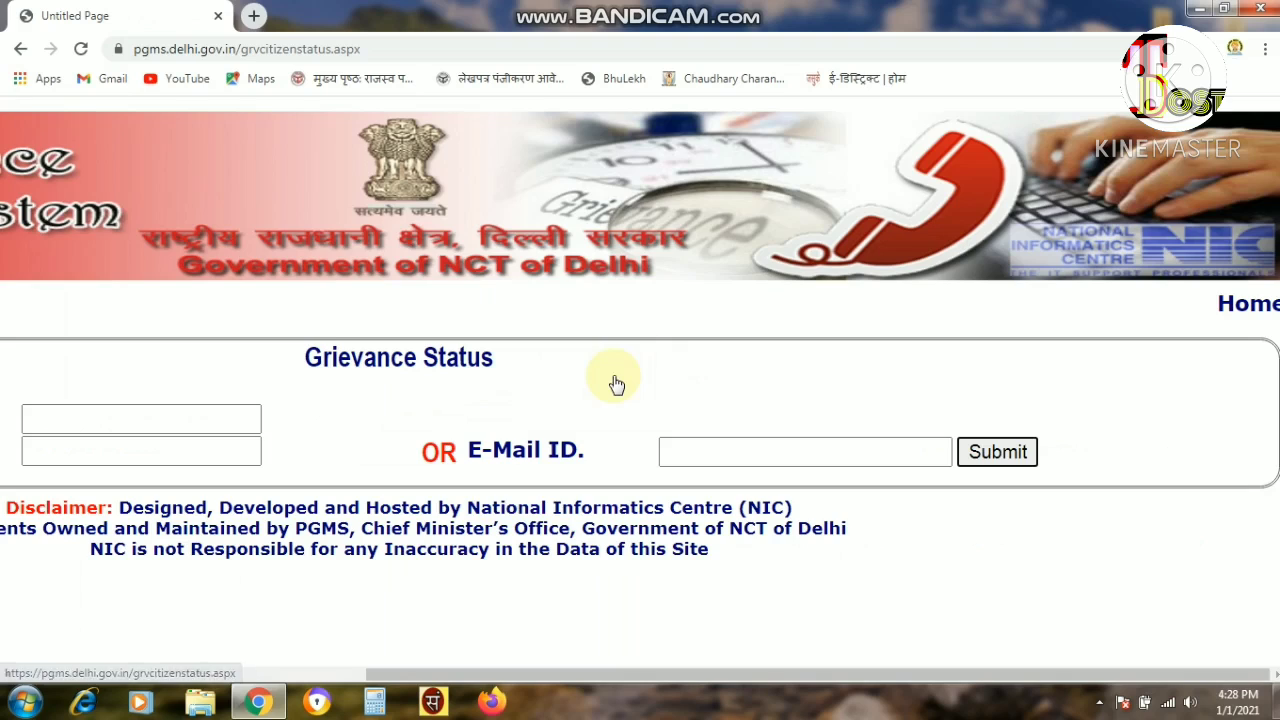
pyautogui.hotkey('ctrl', '+')
pyautogui.hotkey('ctrl', '-')
pyautogui.hotkey('ctrl', '-')
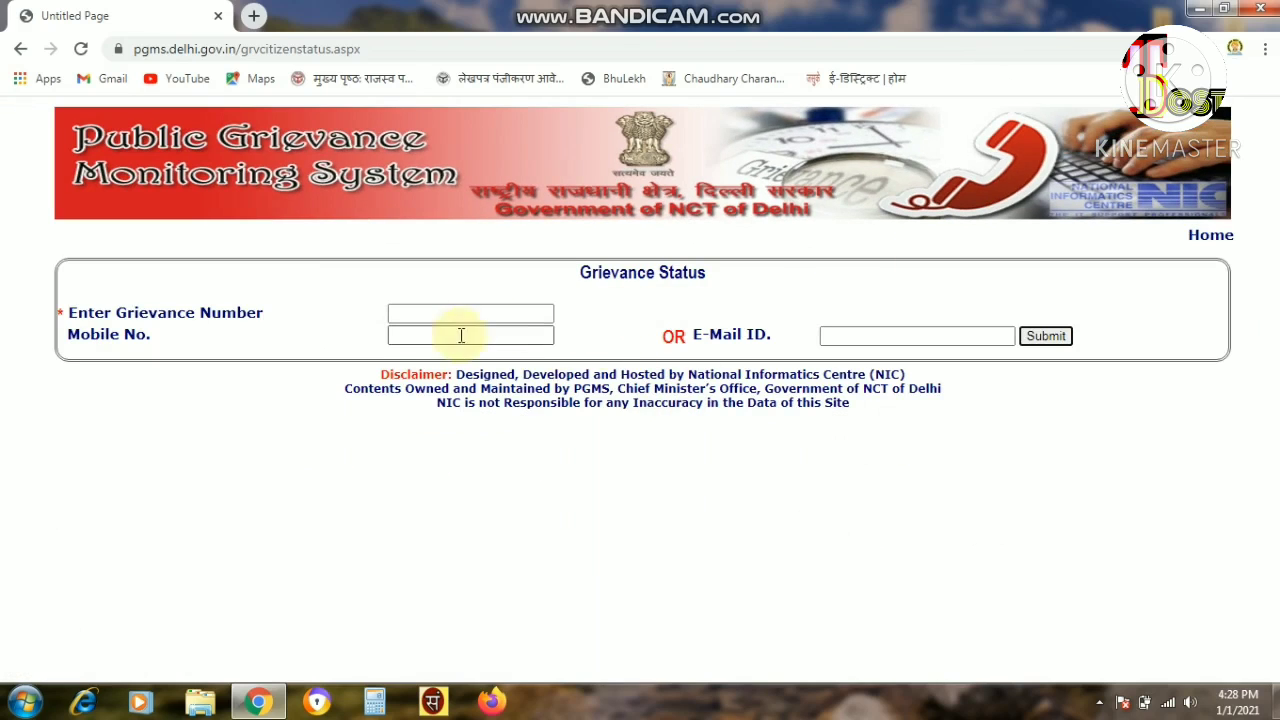
pyautogui.moveTo(572, 278); pyautogui.dragTo(777, 274)
pyautogui.click(780, 278)
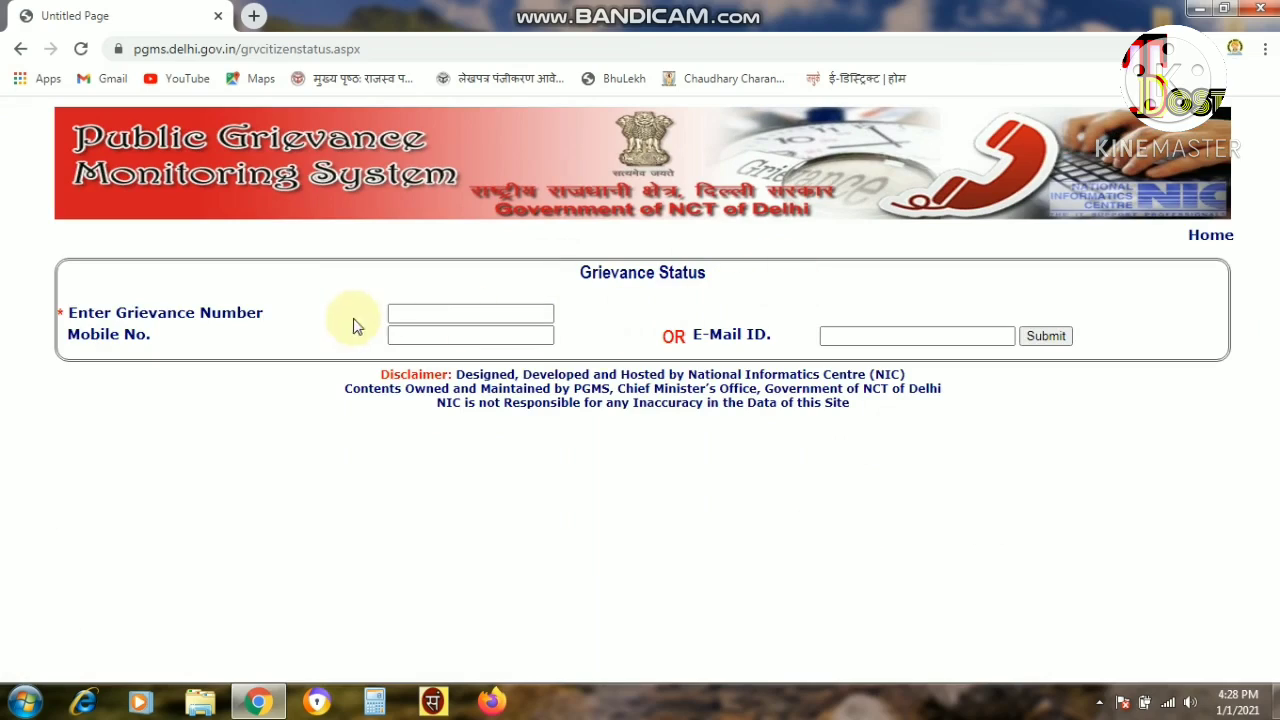
# Click through the Grievance Number, Mobile No. and E-Mail ID fields.
pyautogui.click(437, 316)
pyautogui.moveTo(57, 313); pyautogui.dragTo(88, 313)
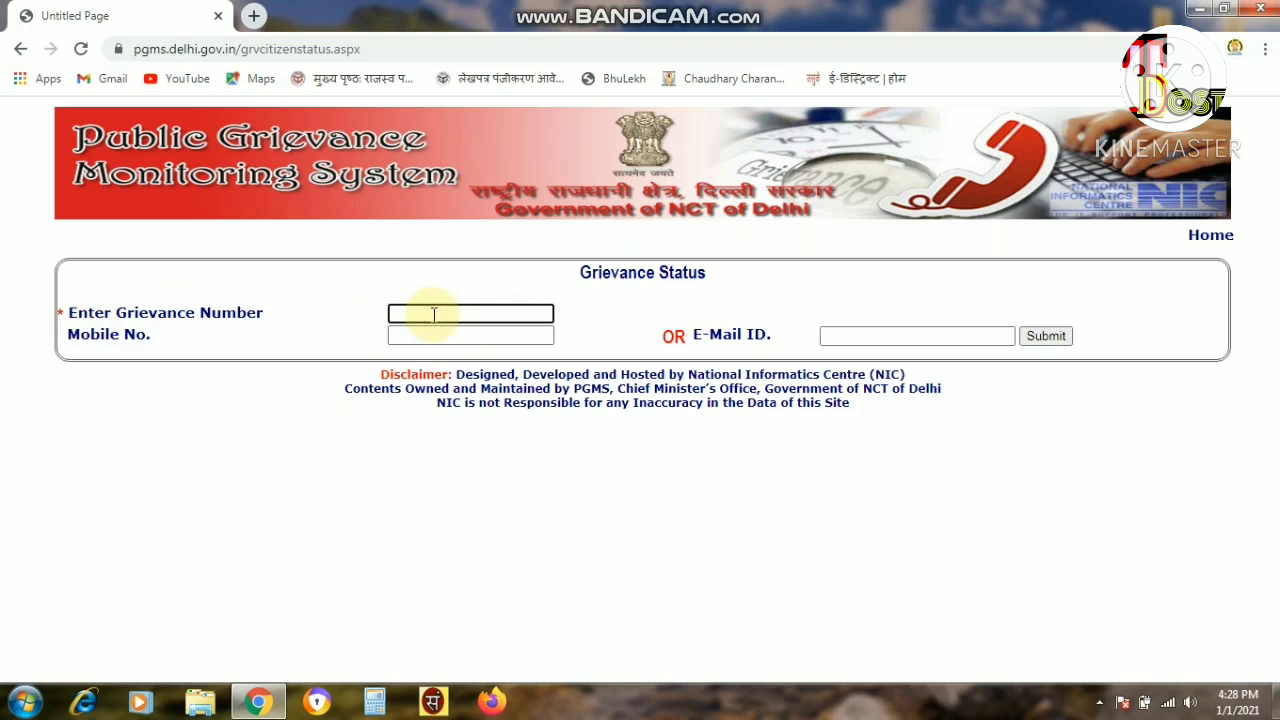
pyautogui.click(208, 338)
pyautogui.click(445, 338)
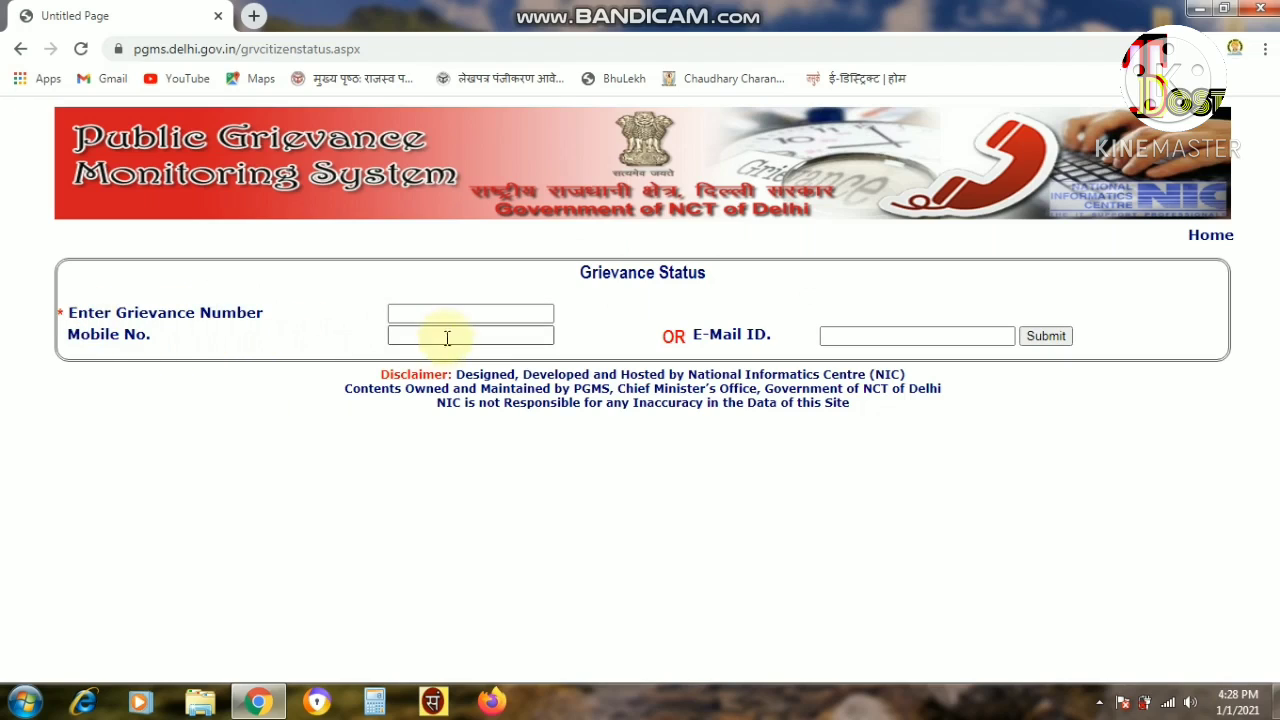
pyautogui.click(904, 336)
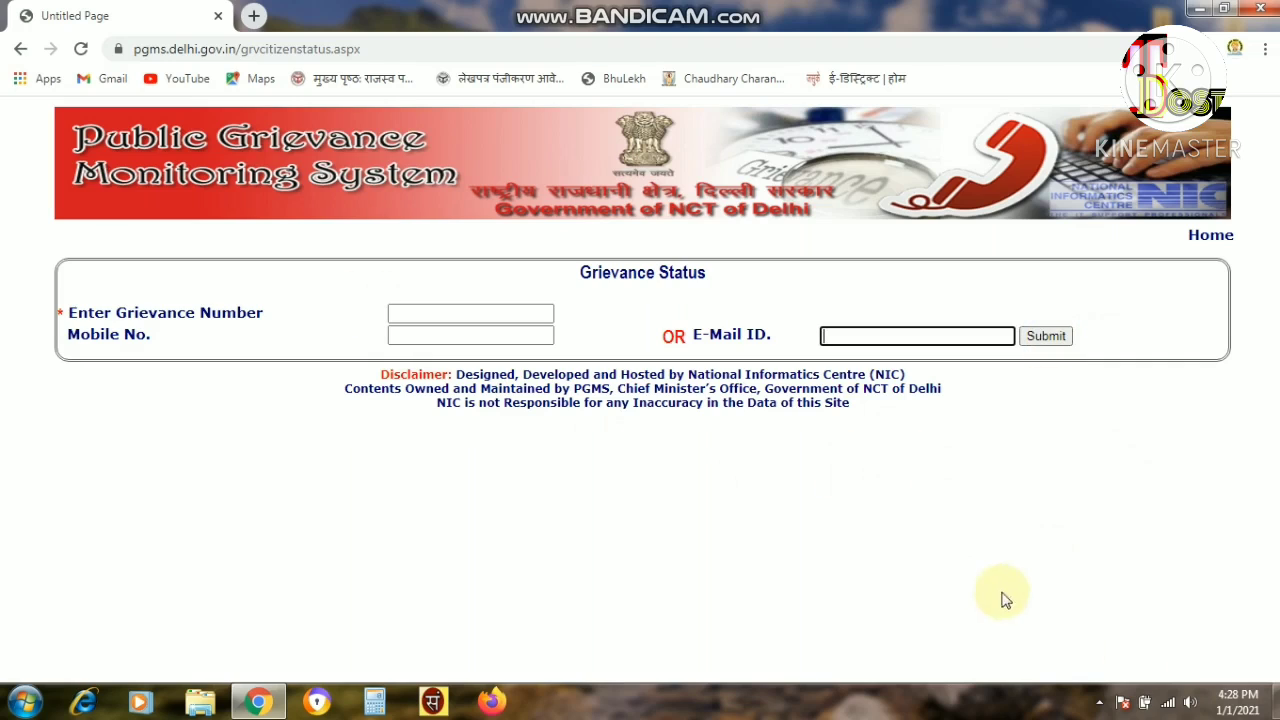
pyautogui.click(1100, 703)
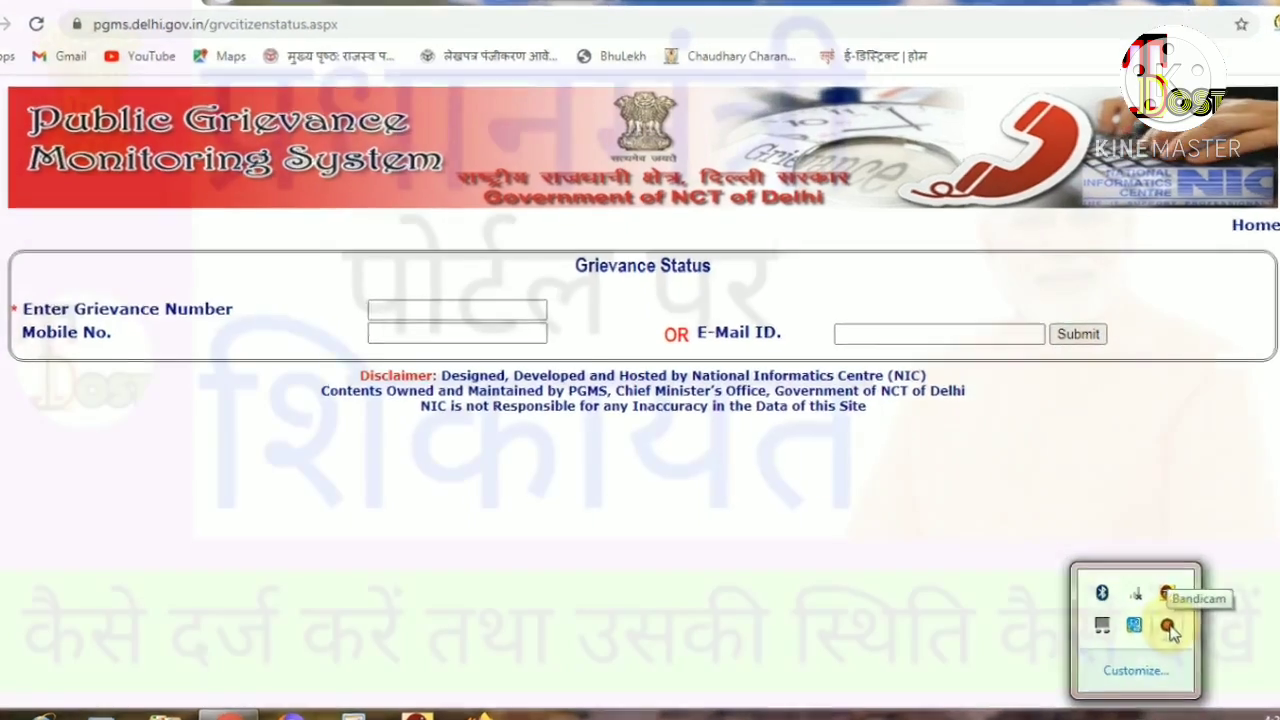
pyautogui.click(1128, 607)
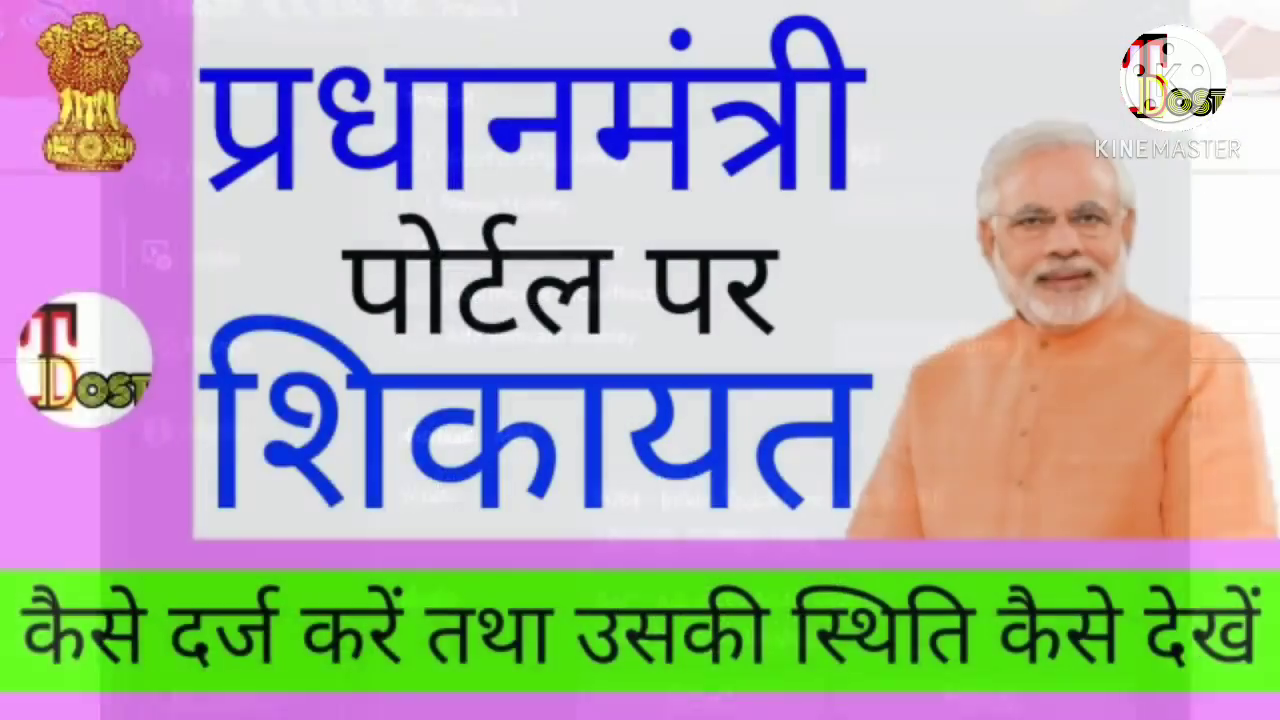